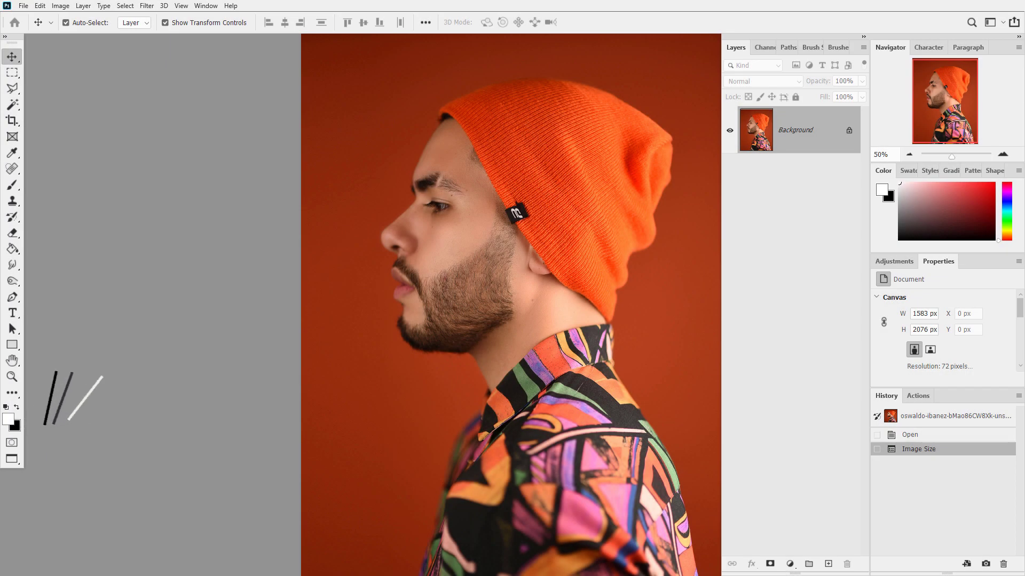
- Convert the locked Background into Layer 0 and add a blank layer mask to it
{"action": "left_click", "coordinate": [848, 130]}
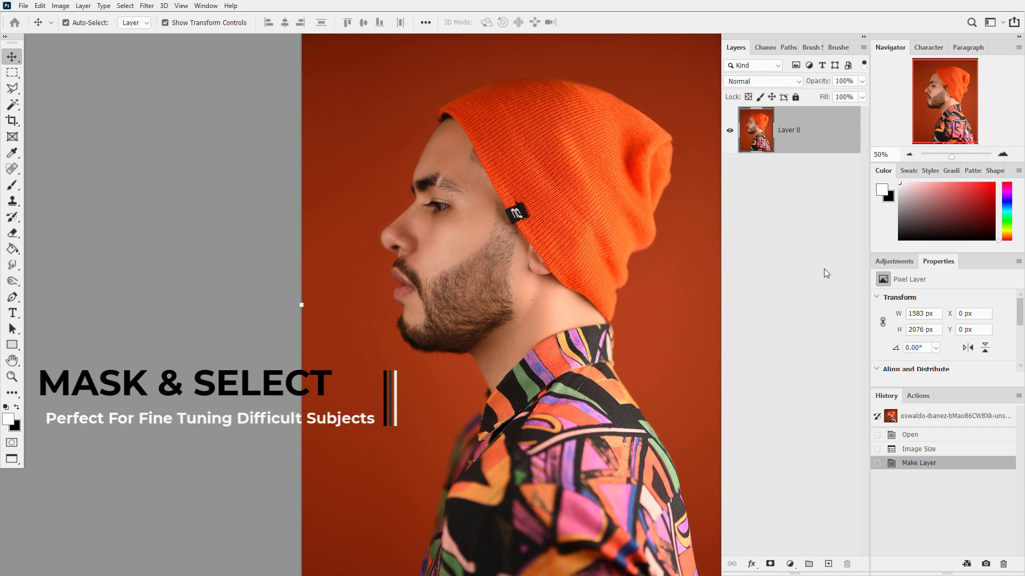
{"action": "left_click", "coordinate": [771, 564]}
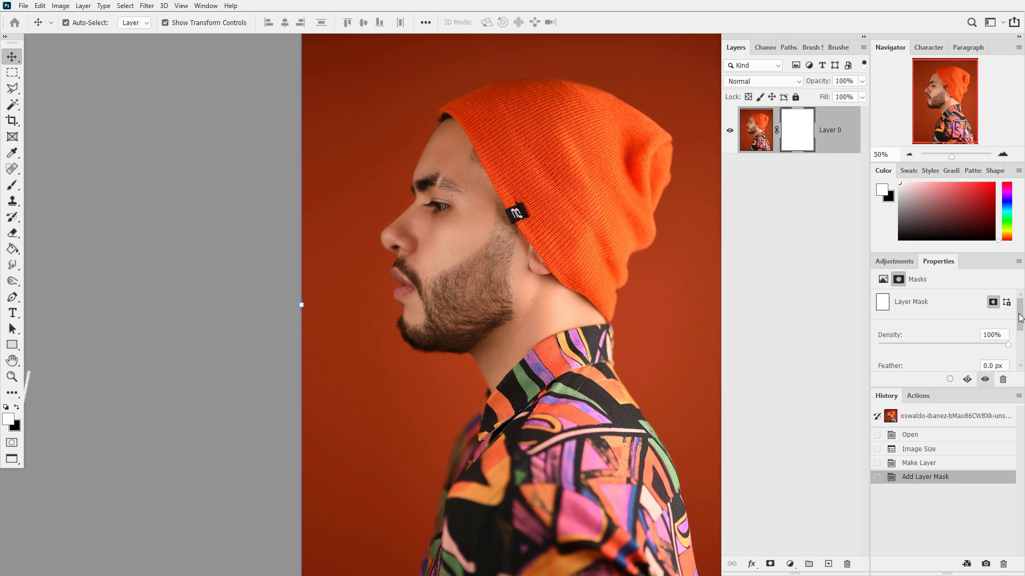
{"action": "left_click_drag", "start_coordinate": [1019, 318], "coordinate": [1021, 344]}
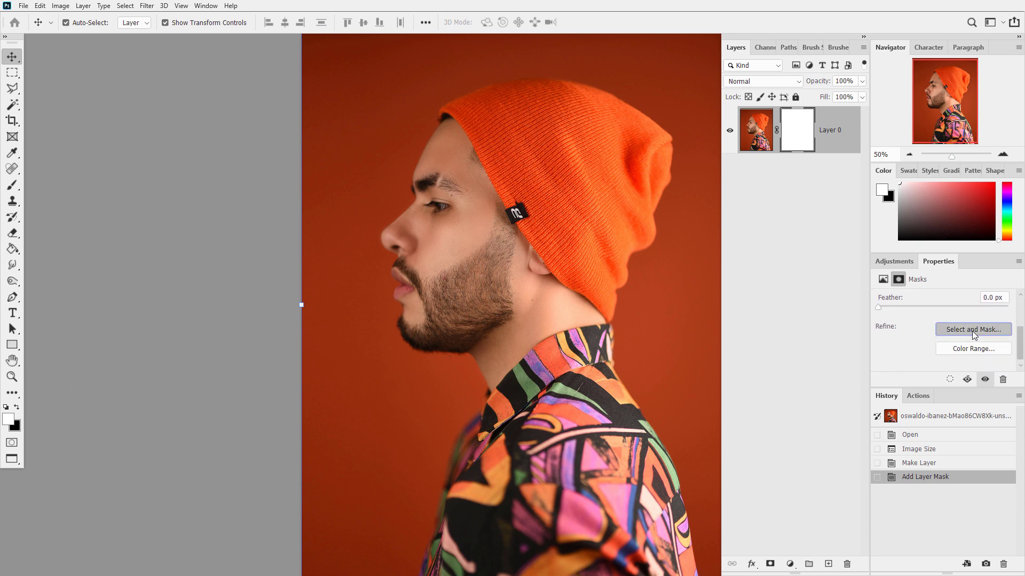
- In Select and Mask, auto-select the man with Select Subject, discarding the old selection
{"action": "left_click", "coordinate": [974, 330]}
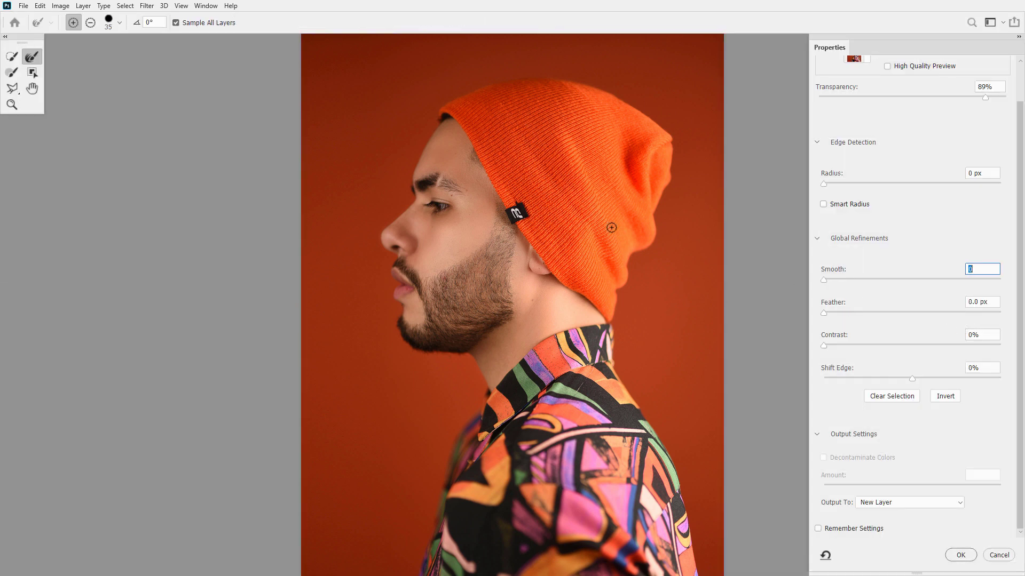
{"action": "left_click", "coordinate": [17, 58]}
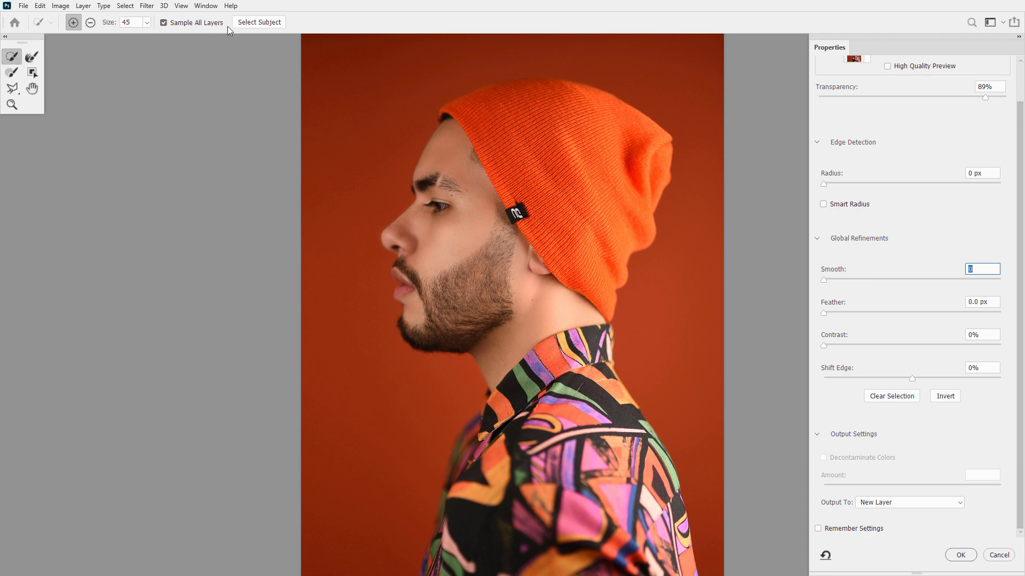
{"action": "left_click", "coordinate": [264, 22]}
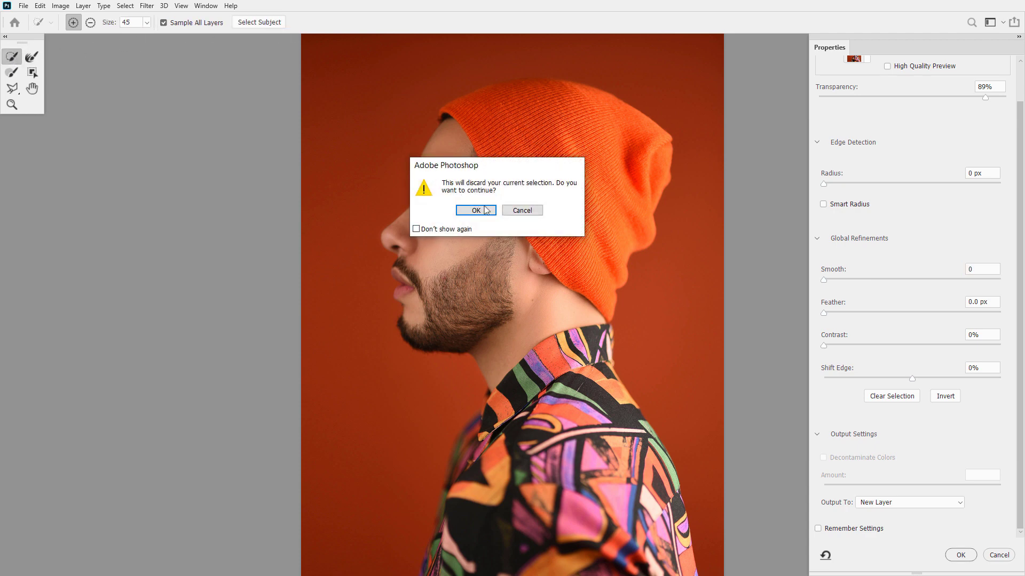
{"action": "left_click", "coordinate": [475, 209]}
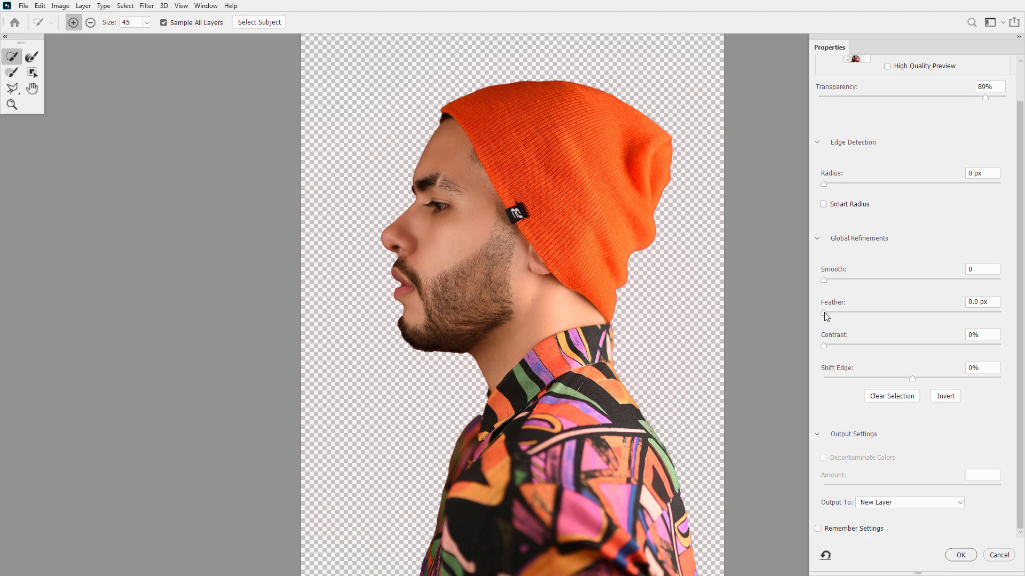
- Feather the edge 1.8 px, shift it −11%, and output the cutout to a new layer
{"action": "left_click_drag", "start_coordinate": [825, 315], "coordinate": [838, 316]}
{"action": "left_click_drag", "start_coordinate": [843, 318], "coordinate": [839, 317]}
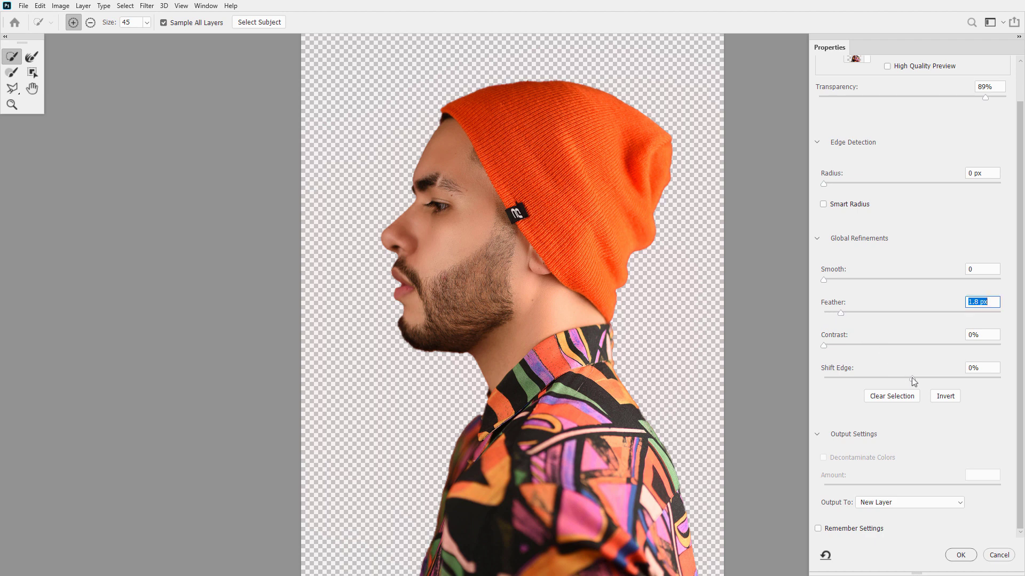
{"action": "left_click_drag", "start_coordinate": [912, 378], "coordinate": [902, 381]}
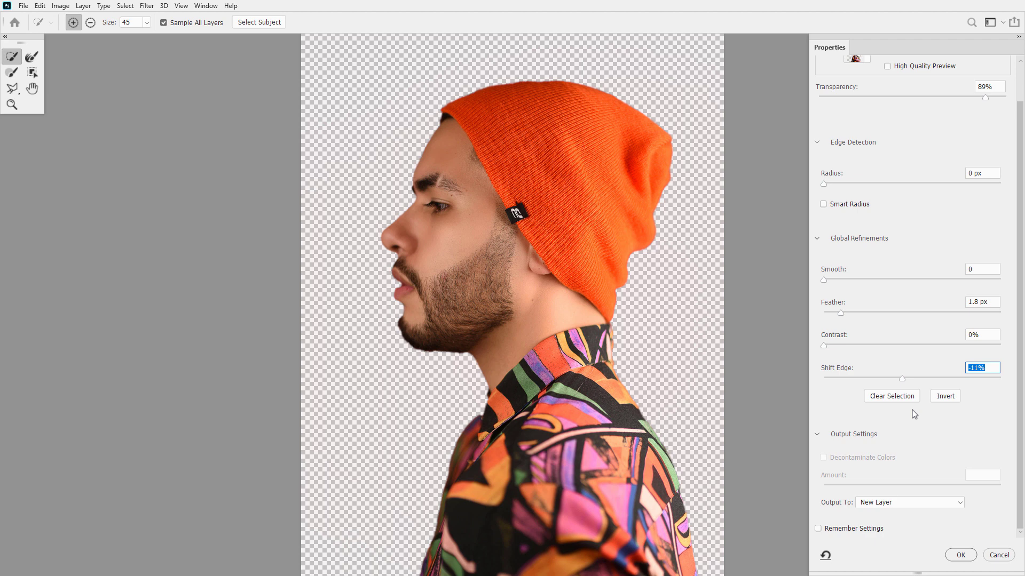
{"action": "left_click", "coordinate": [960, 555]}
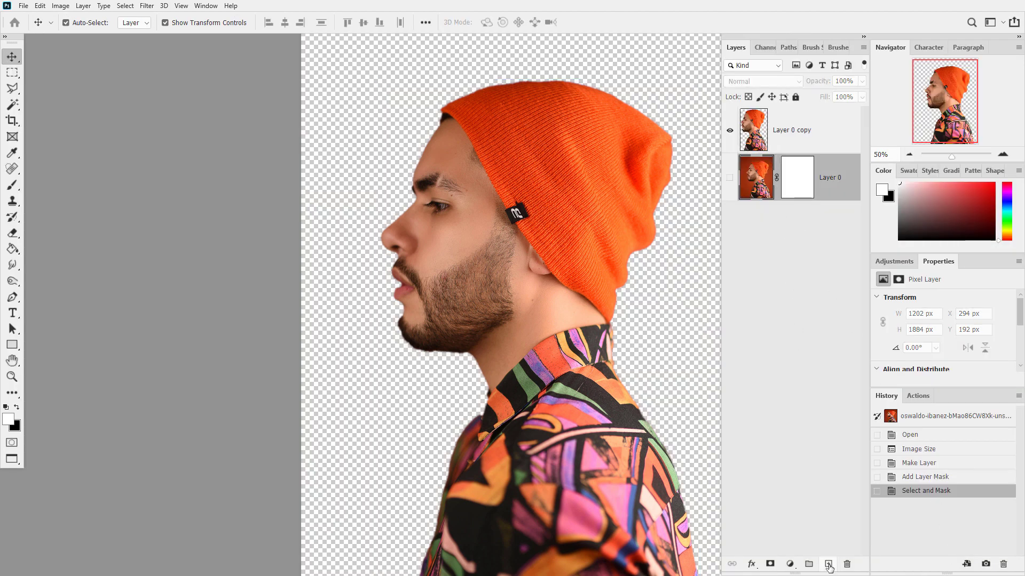
- Add a new layer and place the dark mottled backdrop v01-12 as a linked file
{"action": "left_click", "coordinate": [829, 564]}
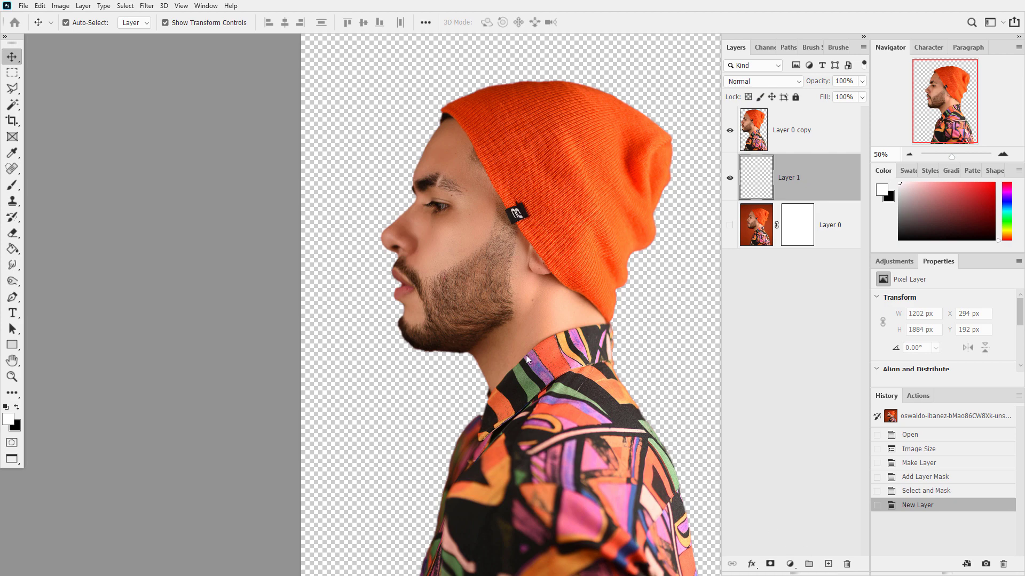
{"action": "left_click", "coordinate": [23, 7]}
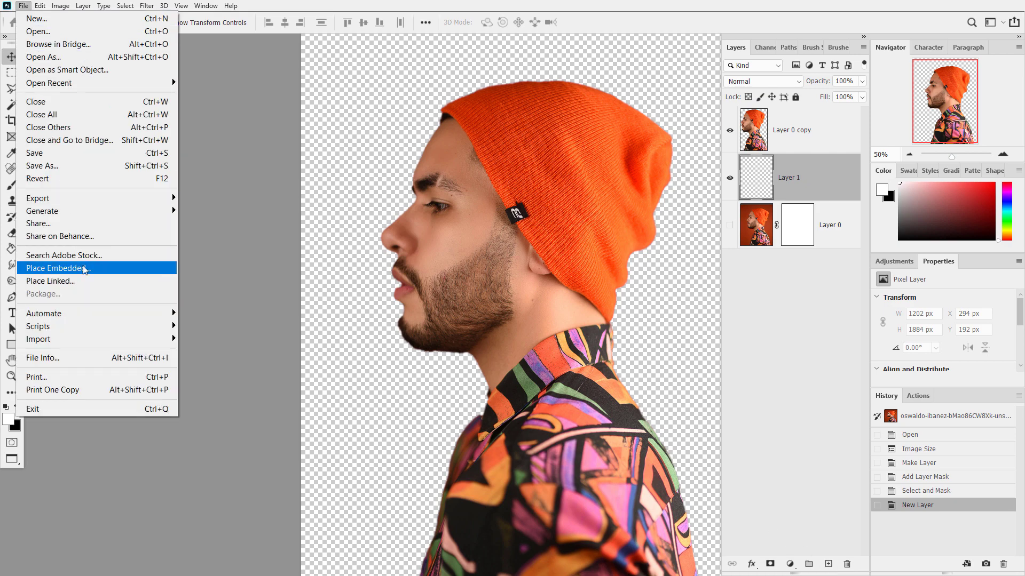
{"action": "left_click", "coordinate": [88, 281]}
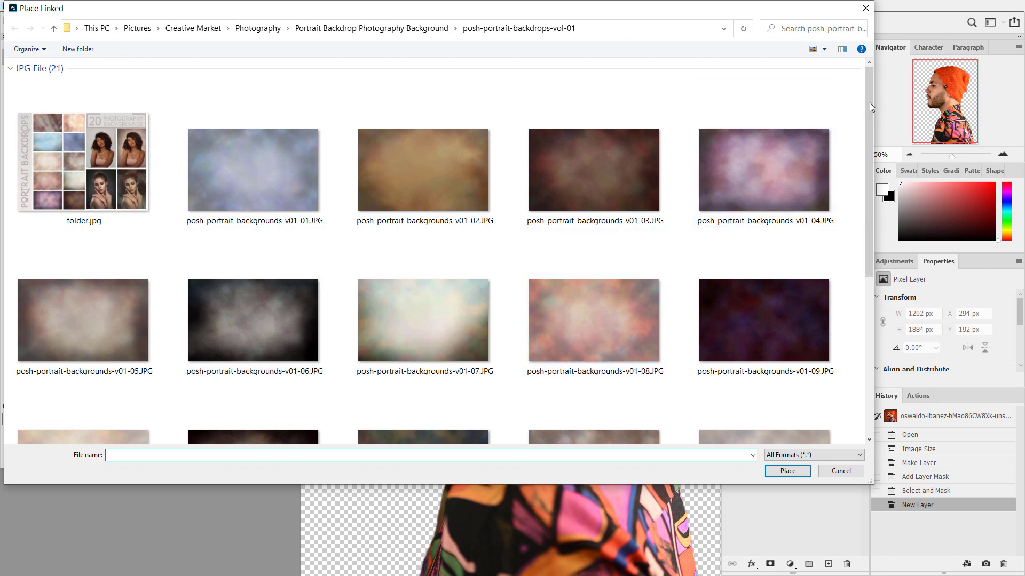
{"action": "left_click_drag", "start_coordinate": [870, 160], "coordinate": [870, 329]}
{"action": "left_click", "coordinate": [417, 220]}
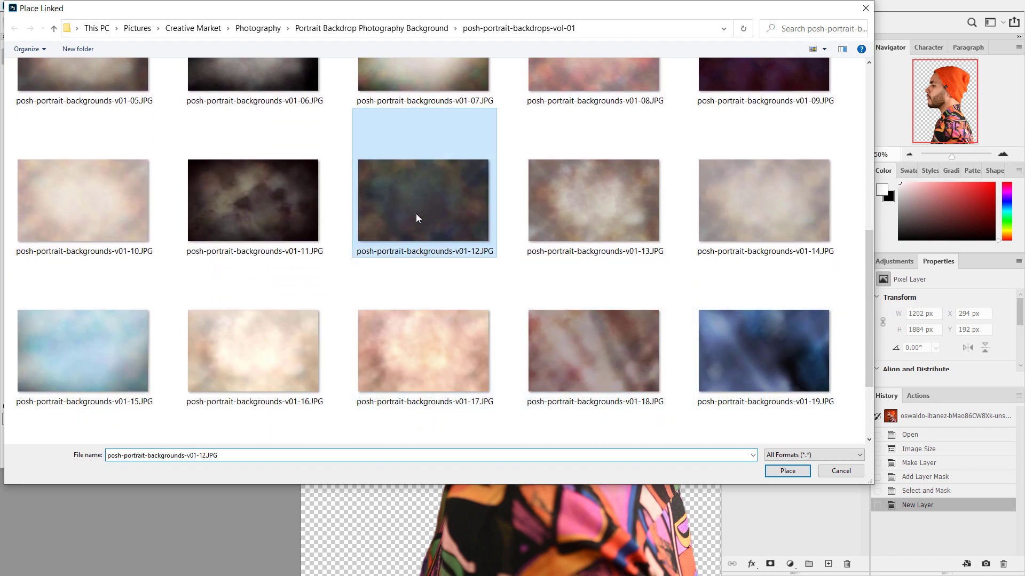
{"action": "left_click", "coordinate": [780, 472]}
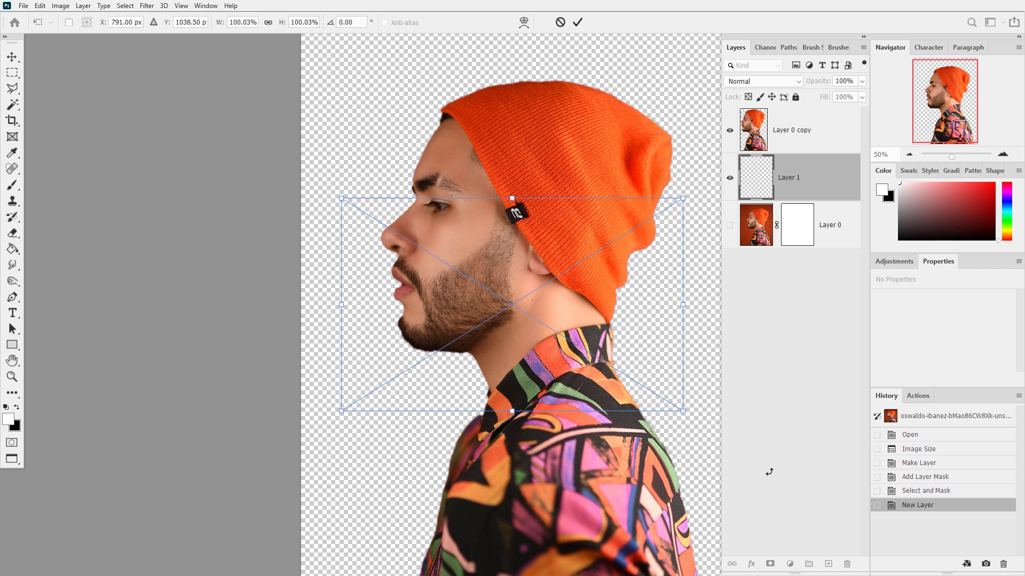
- Rotate the backdrop 90° and stretch it to cover the whole canvas
{"action": "left_click", "coordinate": [39, 6]}
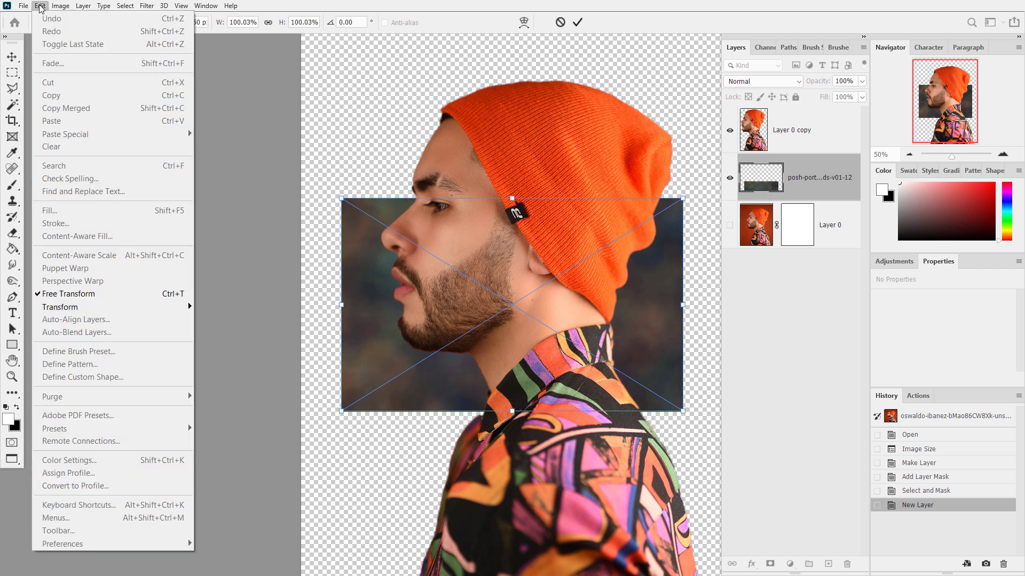
{"action": "left_click", "coordinate": [253, 479]}
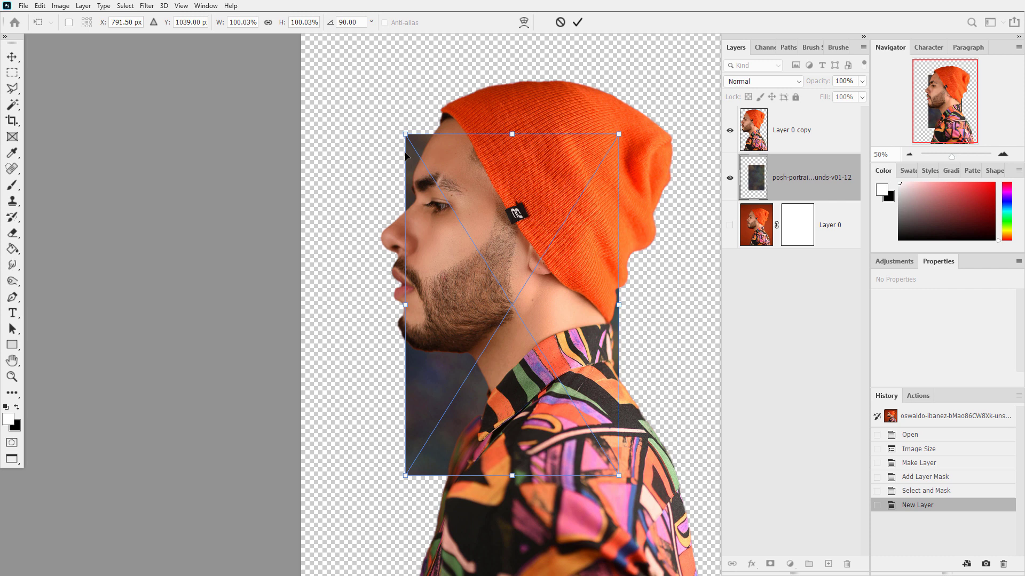
{"action": "mouse_move", "coordinate": [405, 135]}
{"action": "left_mouse_down"}
{"action": "mouse_move", "coordinate": [310, 71]}
{"action": "mouse_move", "coordinate": [303, 79]}
{"action": "left_mouse_up"}
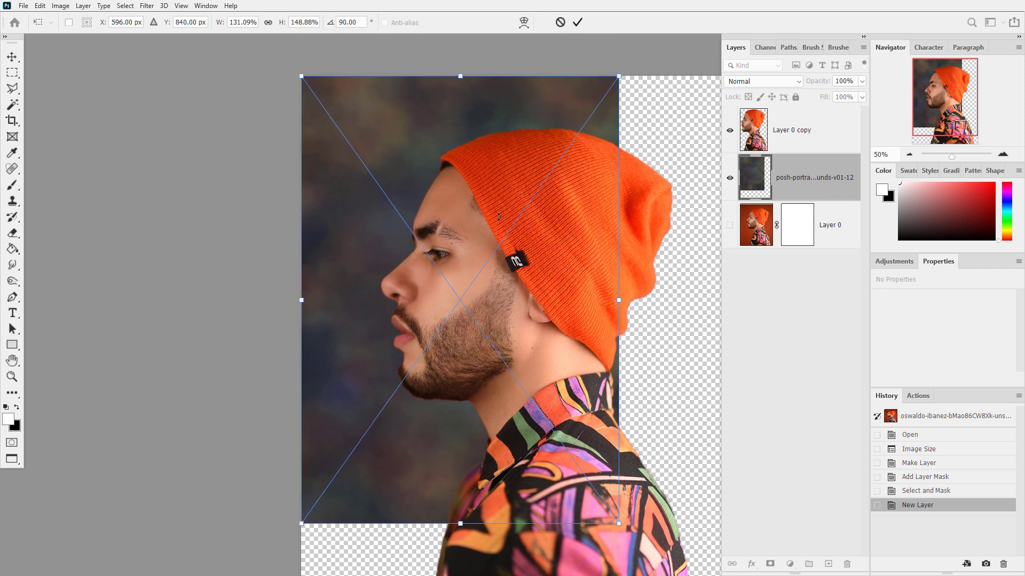
{"action": "left_click_drag", "start_coordinate": [622, 304], "coordinate": [745, 301]}
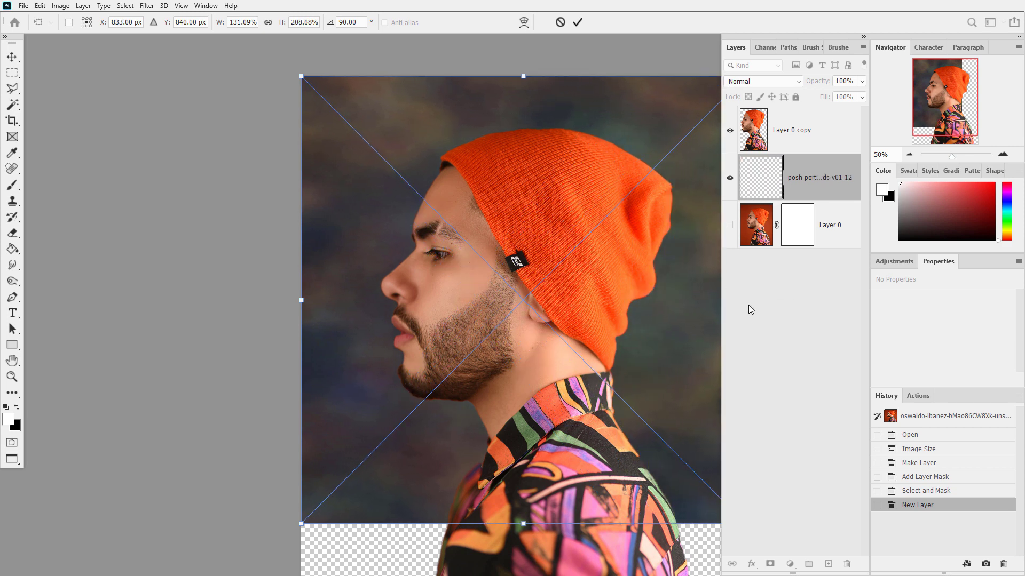
{"action": "left_click_drag", "start_coordinate": [523, 523], "coordinate": [524, 572]}
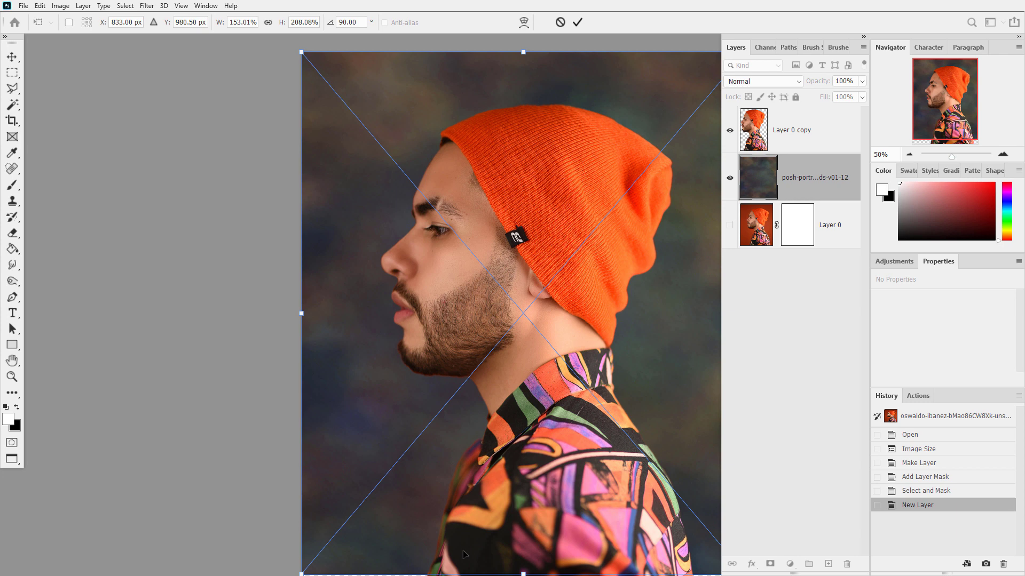
{"action": "key", "text": "Return"}
{"action": "left_click", "coordinate": [12, 361]}
- Readjust the backdrop's size with Free Transform and select the Layer 0 copy cutout
{"action": "left_click_drag", "start_coordinate": [310, 422], "coordinate": [281, 306]}
{"action": "key", "text": "v"}
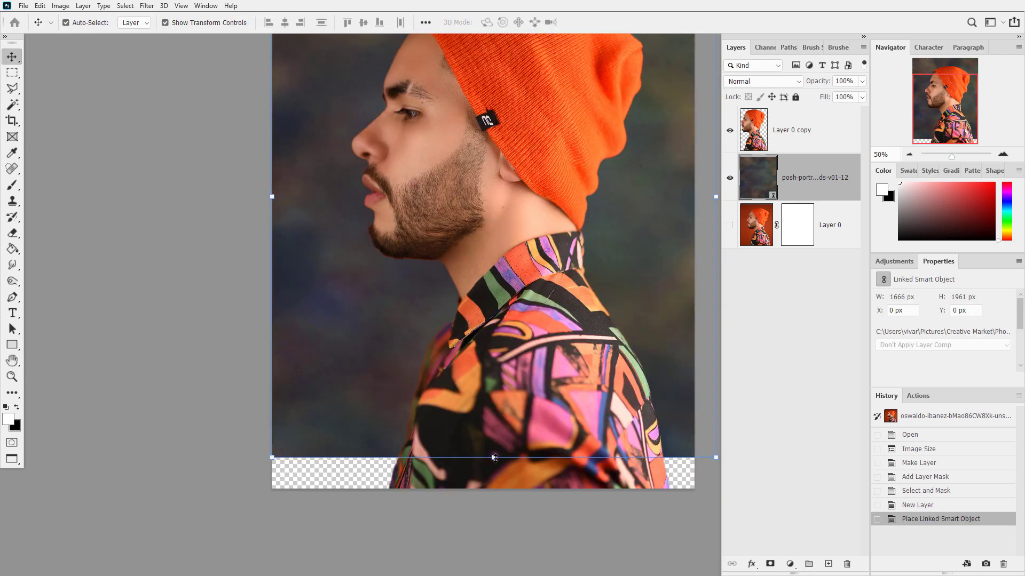
{"action": "key", "text": "ctrl+t"}
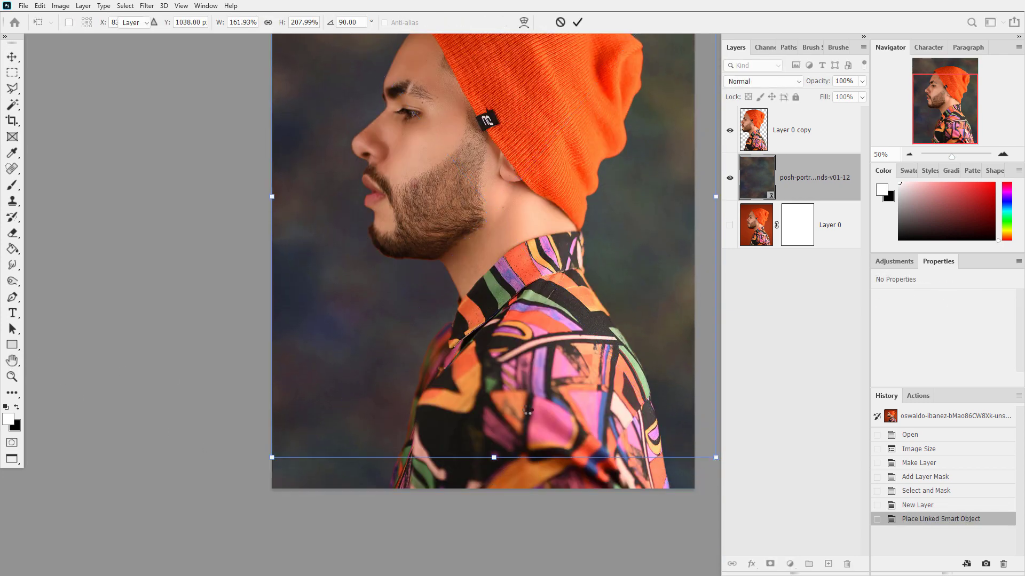
{"action": "key", "text": "Return"}
{"action": "left_click", "coordinate": [757, 140]}
- Load the man's outline, mask Layer 0 copy with it, and invert the mask
{"action": "left_click", "coordinate": [756, 136], "text": "ctrl"}
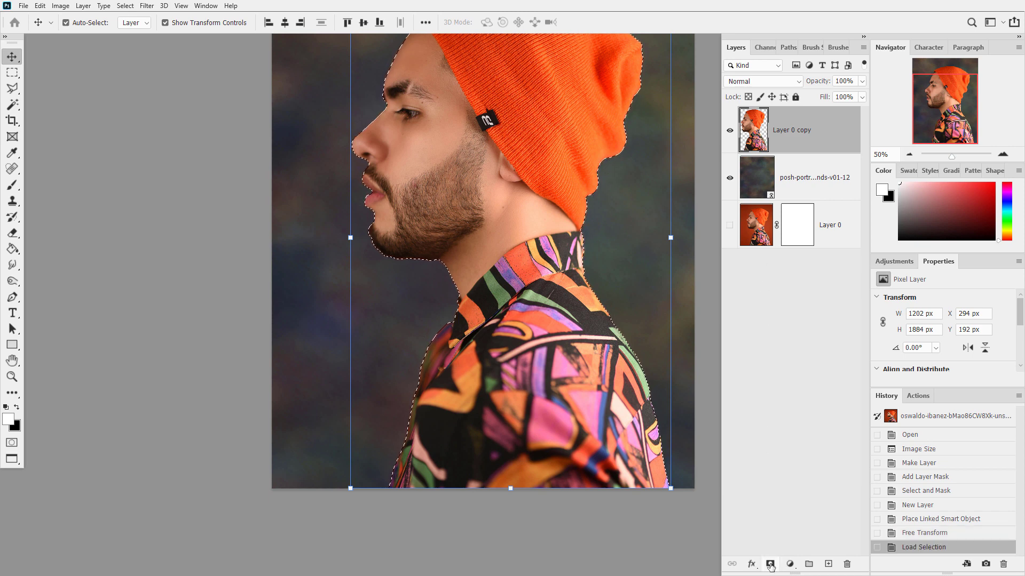
{"action": "left_click", "coordinate": [770, 564]}
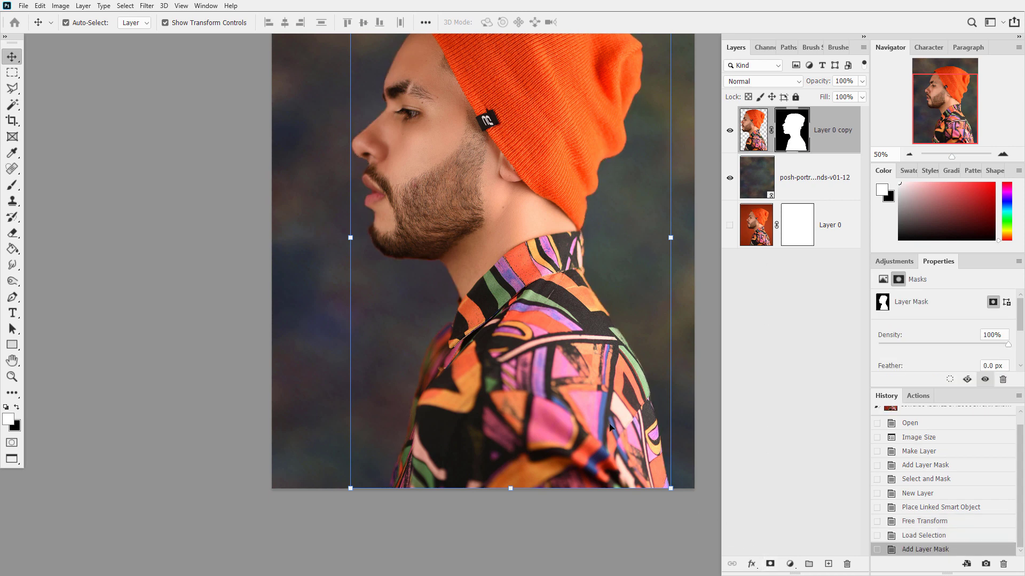
{"action": "key", "text": "ctrl+i"}
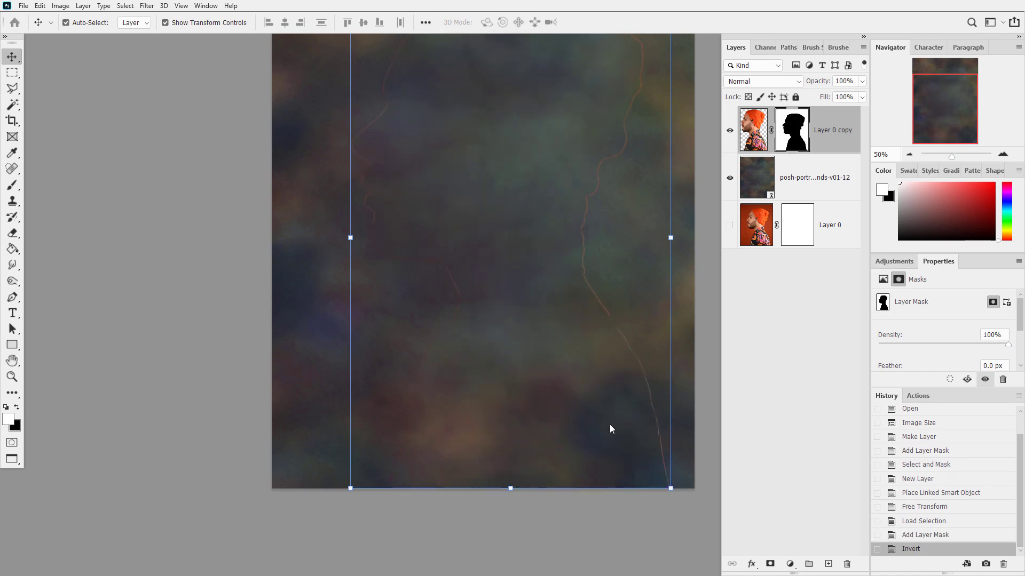
- Place the pink mottled backdrop v01-08 as a linked file and rotate it 90°
{"action": "left_click", "coordinate": [23, 6]}
{"action": "left_click", "coordinate": [59, 282]}
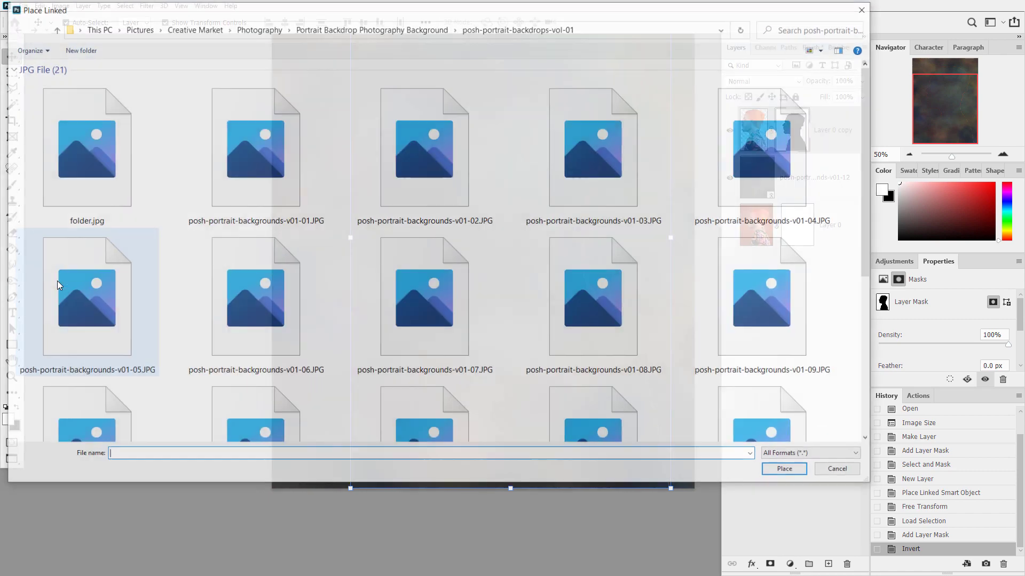
{"action": "left_click", "coordinate": [606, 324]}
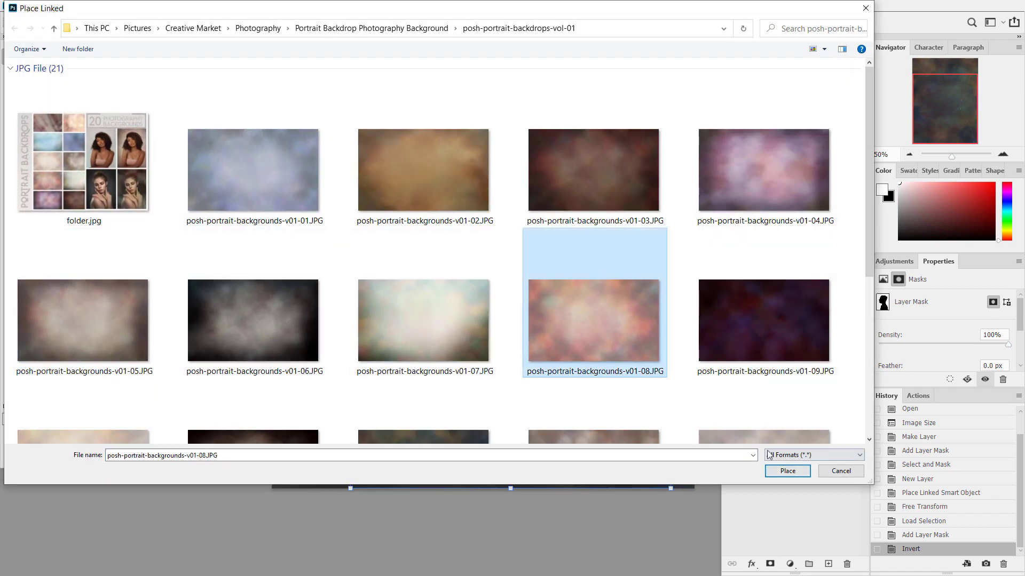
{"action": "left_click", "coordinate": [788, 471]}
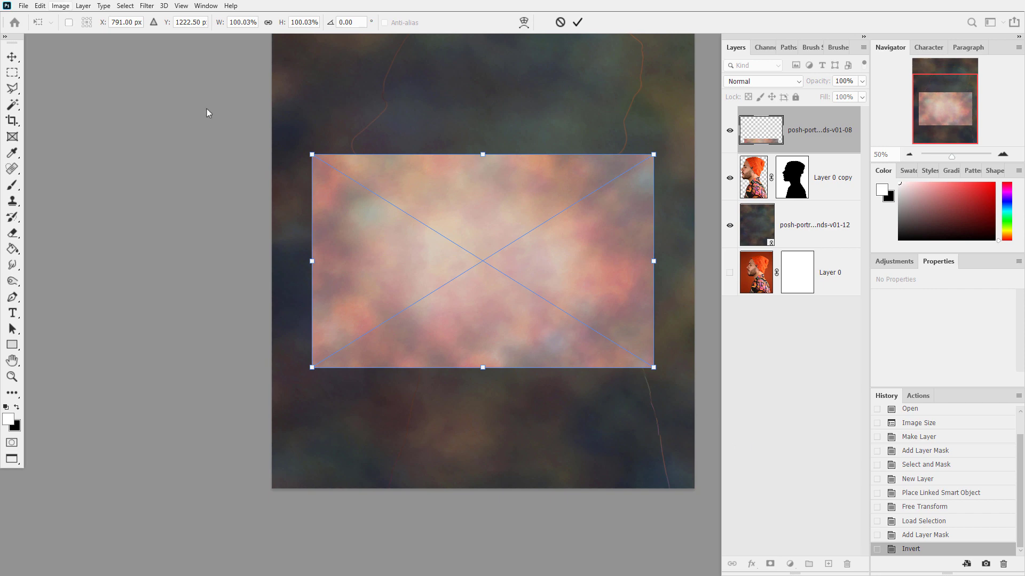
{"action": "left_click", "coordinate": [39, 6]}
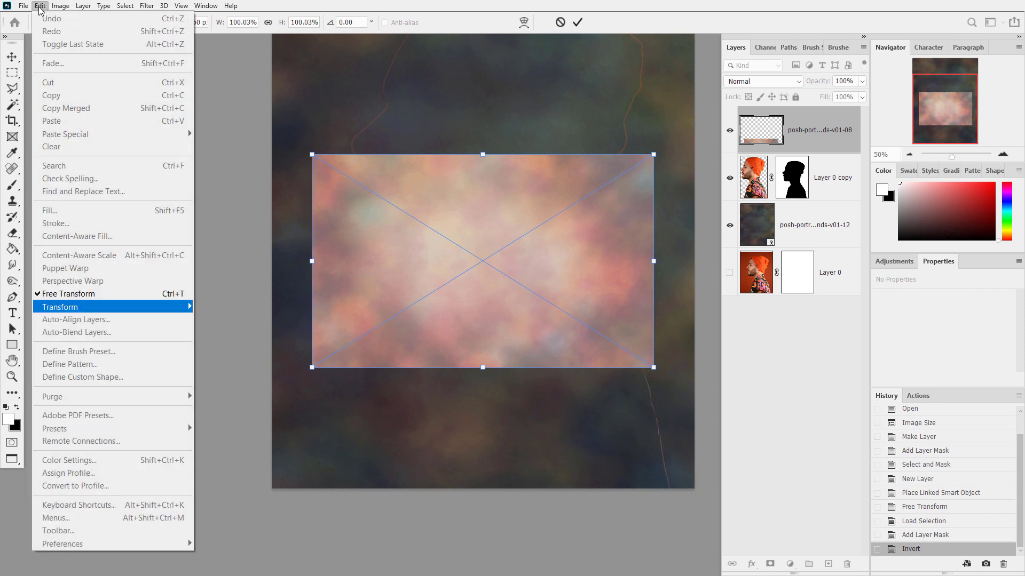
{"action": "mouse_move", "coordinate": [59, 307]}
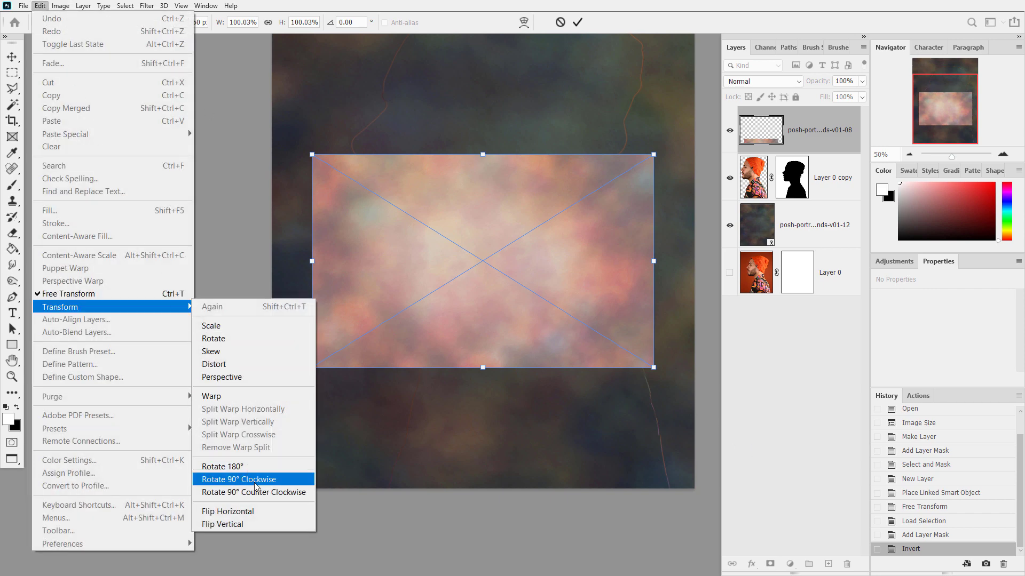
{"action": "left_click", "coordinate": [255, 480]}
- Stretch the pink backdrop to the canvas edges and move the silhouette mask onto it
{"action": "mouse_move", "coordinate": [585, 96]}
{"action": "left_mouse_down"}
{"action": "mouse_move", "coordinate": [693, 37]}
{"action": "mouse_move", "coordinate": [694, 104]}
{"action": "left_mouse_up"}
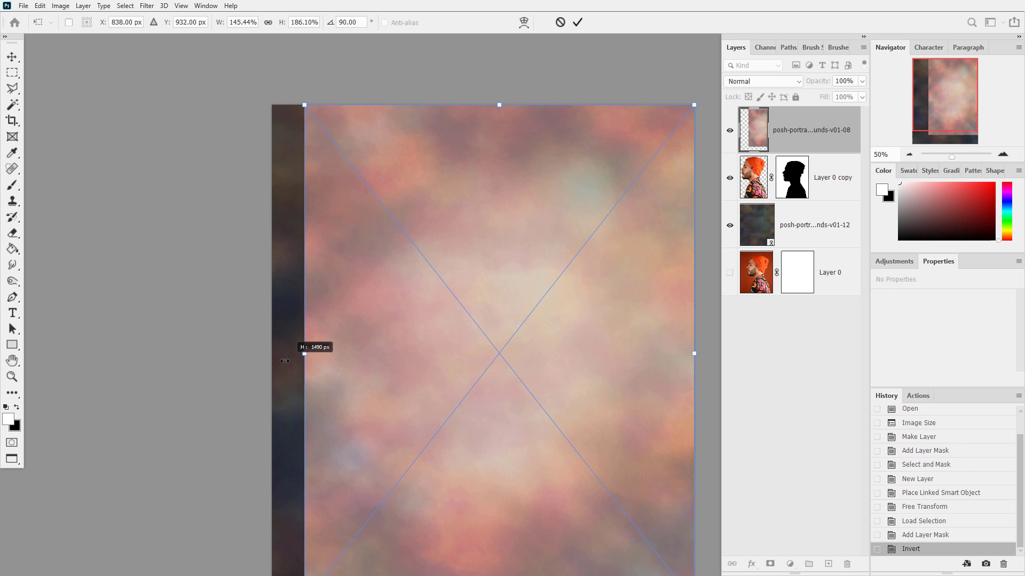
{"action": "left_click_drag", "start_coordinate": [373, 353], "coordinate": [265, 353]}
{"action": "right_click", "coordinate": [11, 360]}
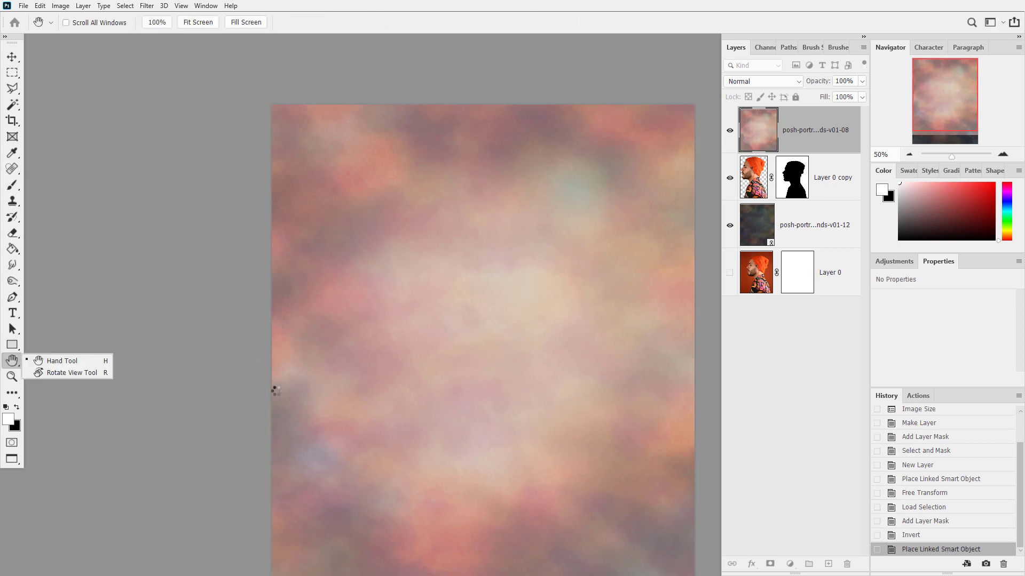
{"action": "left_click", "coordinate": [56, 359]}
{"action": "left_click_drag", "start_coordinate": [419, 318], "coordinate": [343, 206]}
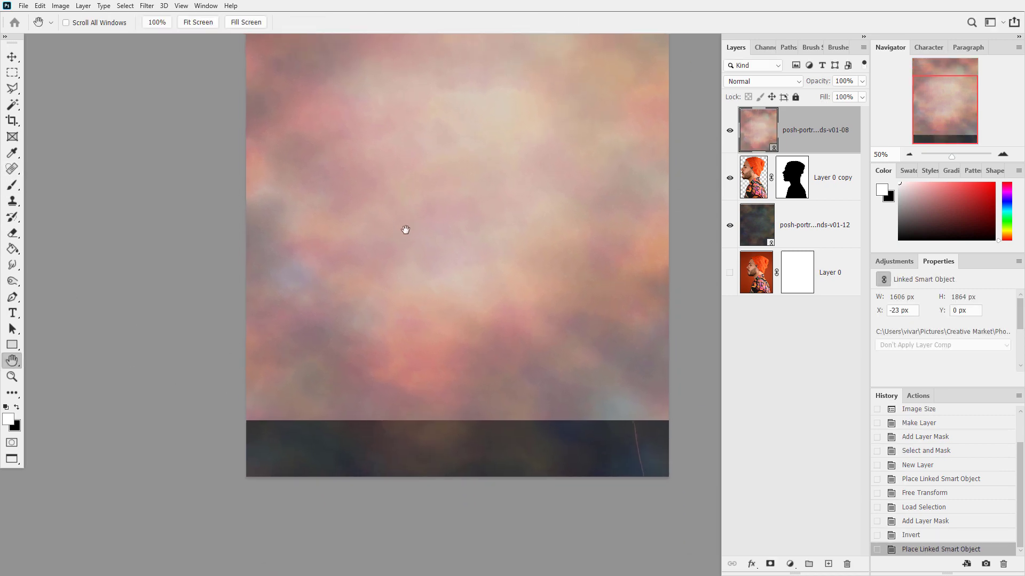
{"action": "left_click", "coordinate": [12, 57]}
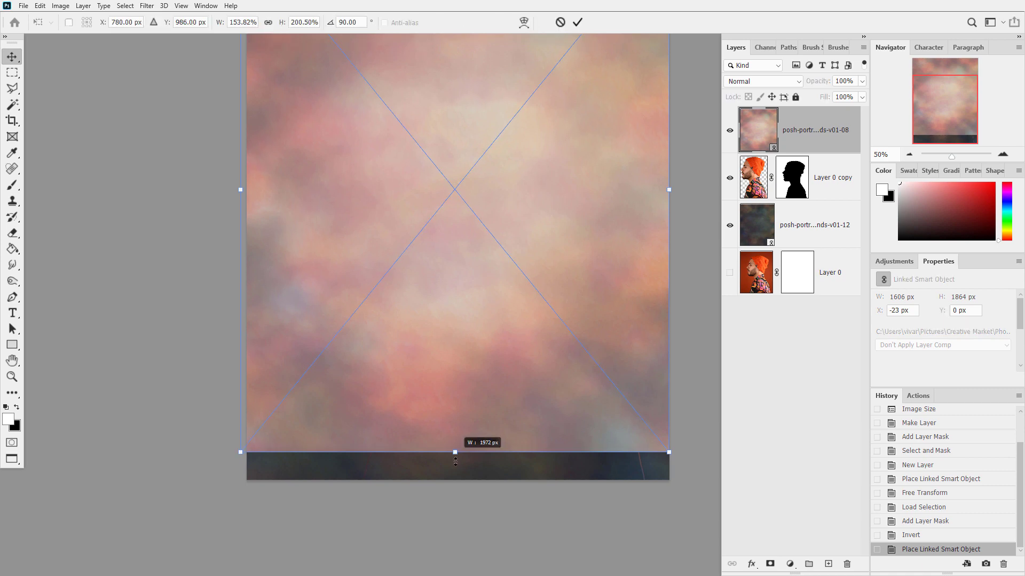
{"action": "left_click_drag", "start_coordinate": [455, 425], "coordinate": [454, 480]}
{"action": "key", "text": "Return"}
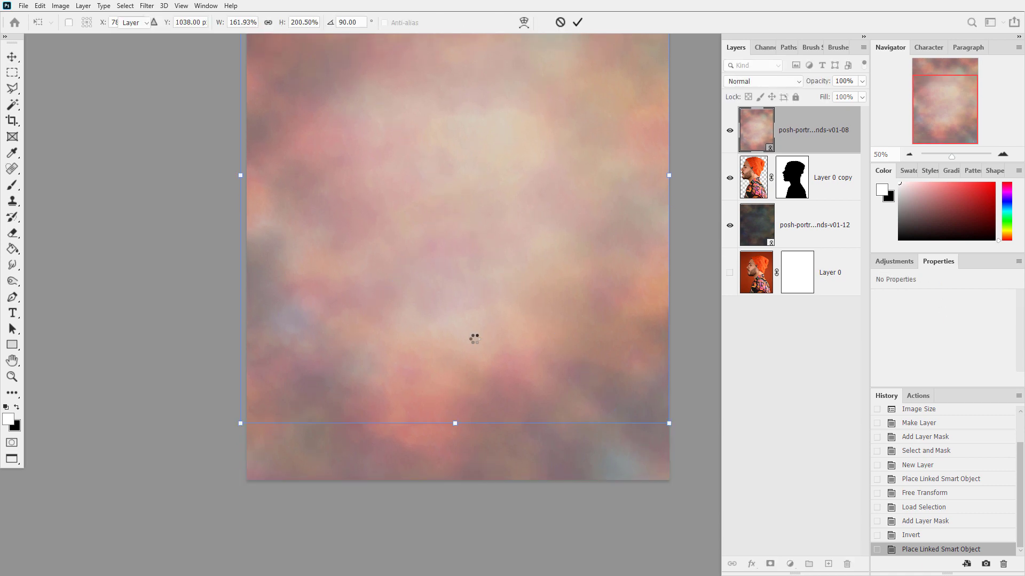
{"action": "left_click_drag", "start_coordinate": [793, 174], "coordinate": [792, 135]}
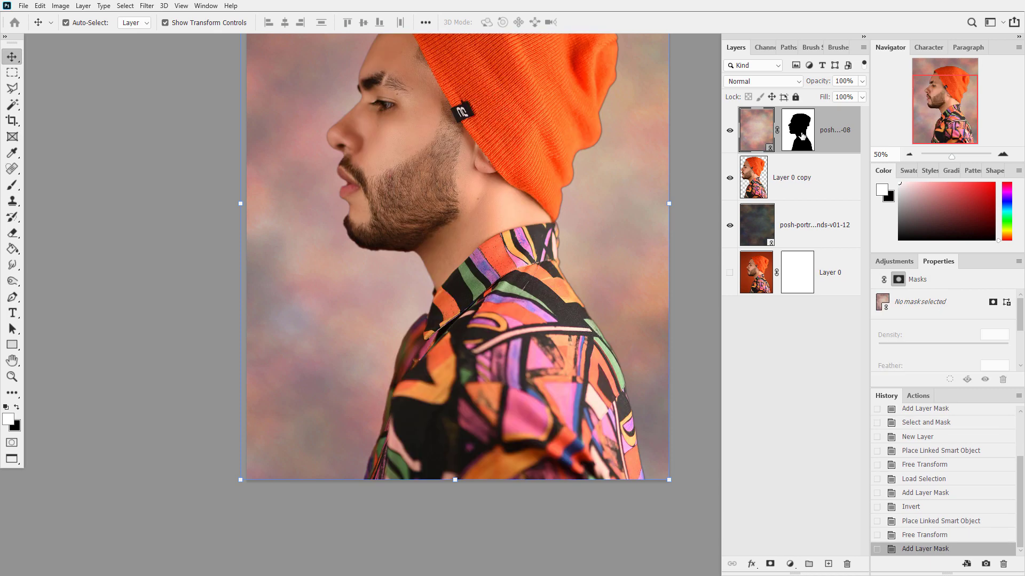
- Set the pink backdrop layer's blend mode to Overlay
{"action": "left_click", "coordinate": [758, 82]}
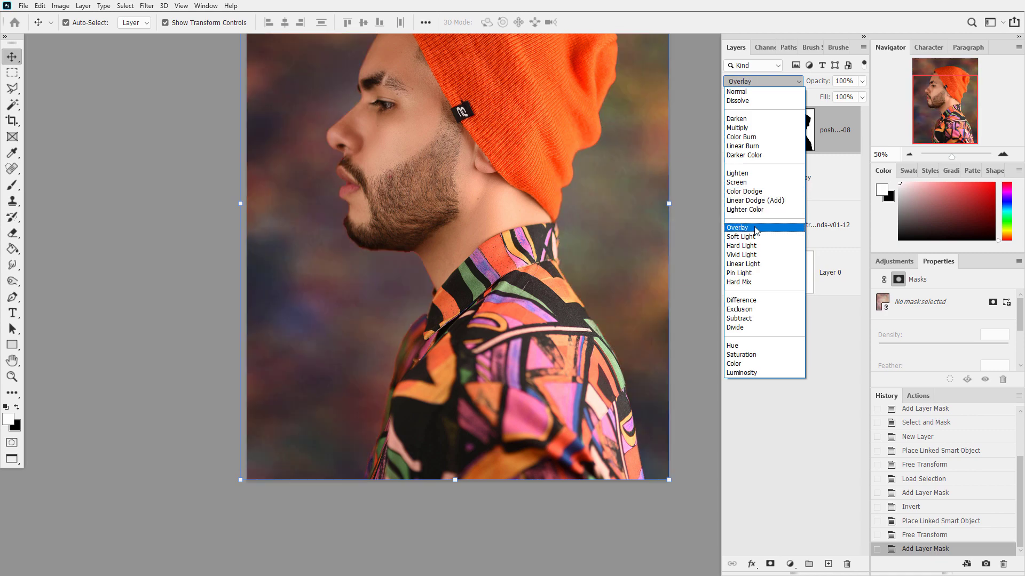
{"action": "left_click", "coordinate": [755, 230]}
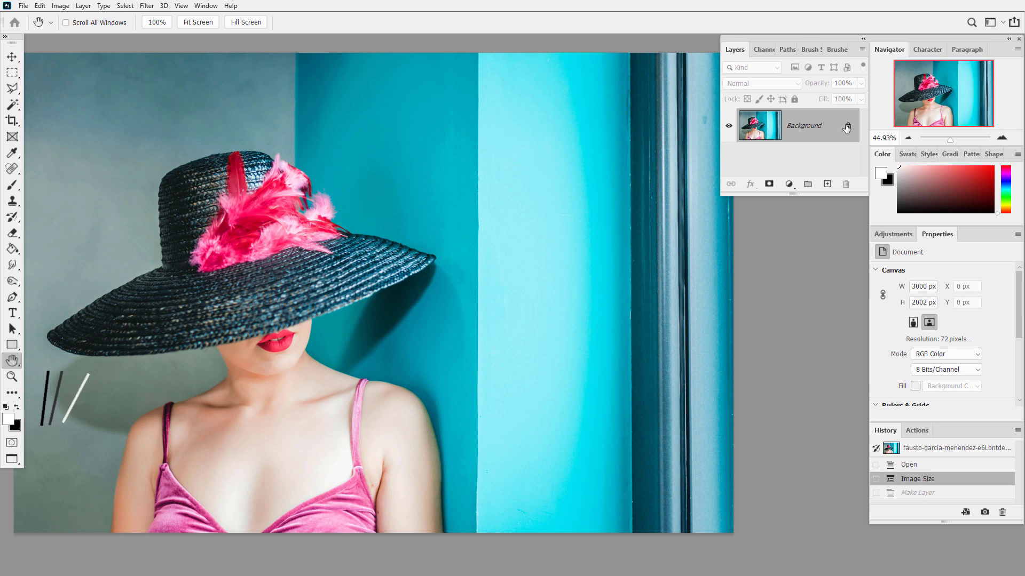
- Convert the woman photo's Background layer into Layer 0
{"action": "right_click", "coordinate": [846, 128]}
{"action": "left_click", "coordinate": [868, 131]}
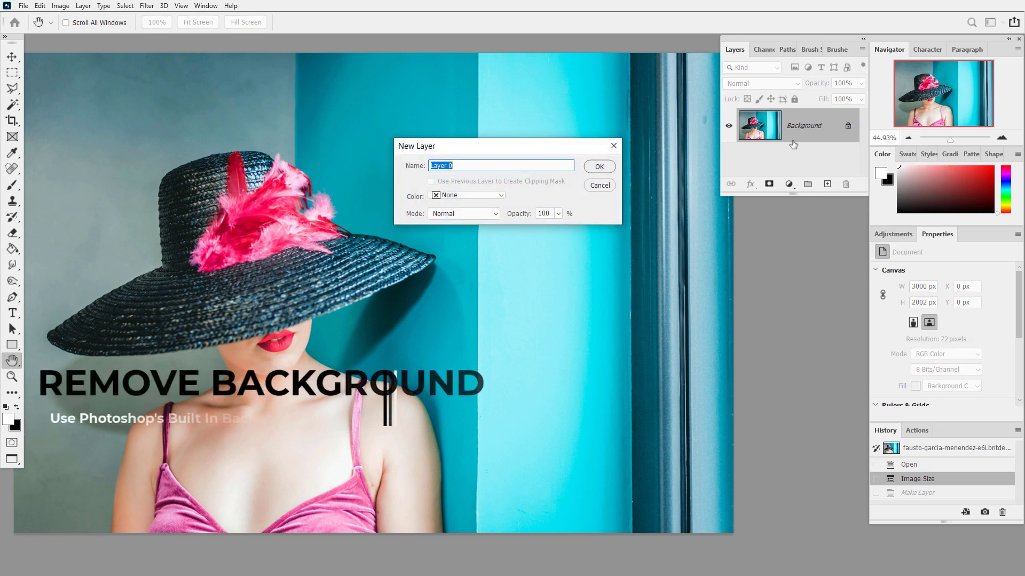
{"action": "left_click", "coordinate": [599, 167]}
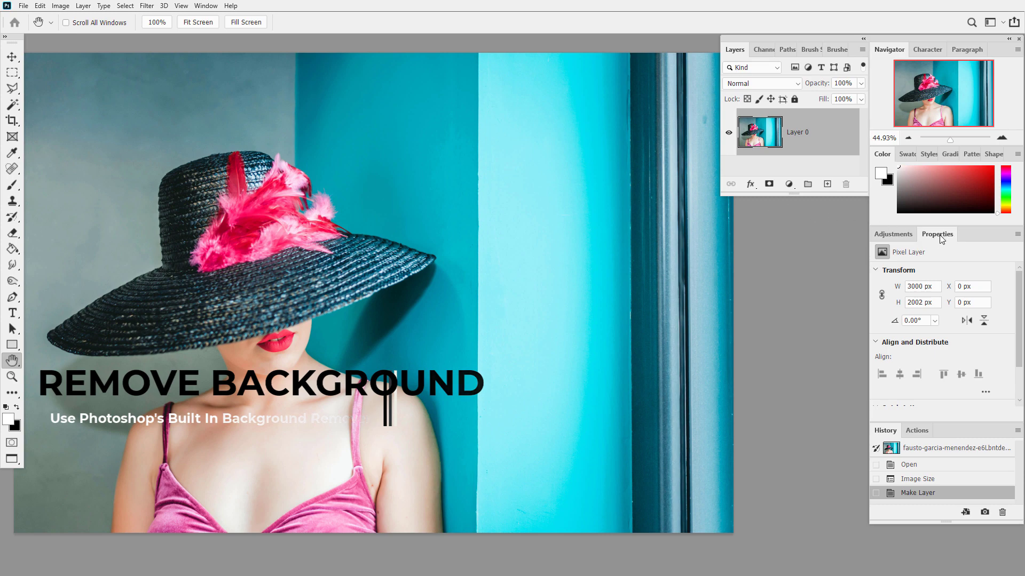
- Cut the woman out of the teal wall with the Remove Background quick action
{"action": "left_click", "coordinate": [207, 7]}
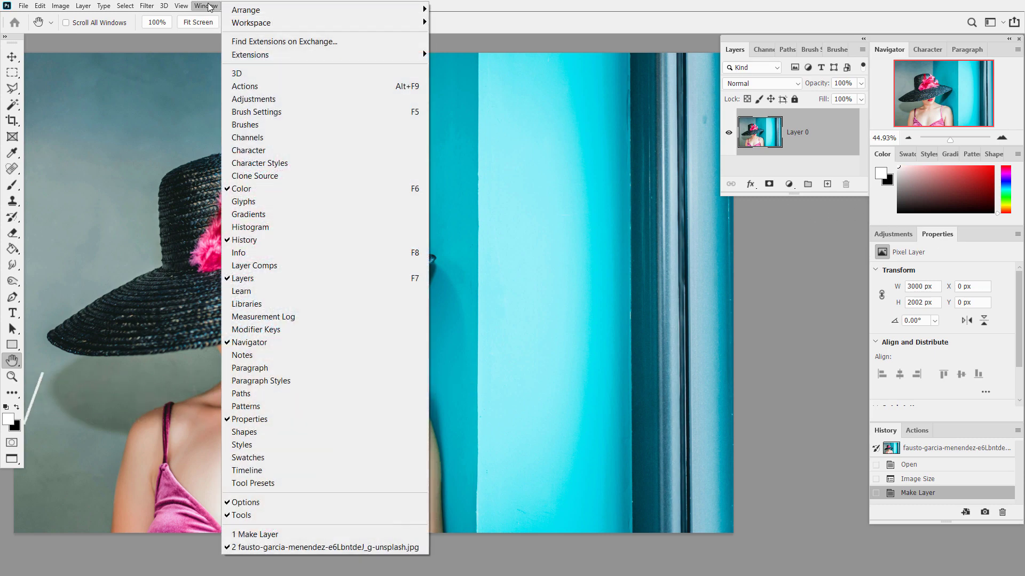
{"action": "key", "text": "Down"}
{"action": "key", "text": "Down"}
{"action": "key", "text": "Down"}
{"action": "key", "text": "Down"}
{"action": "key", "text": "Down"}
{"action": "key", "text": "Down"}
{"action": "left_click", "coordinate": [616, 24]}
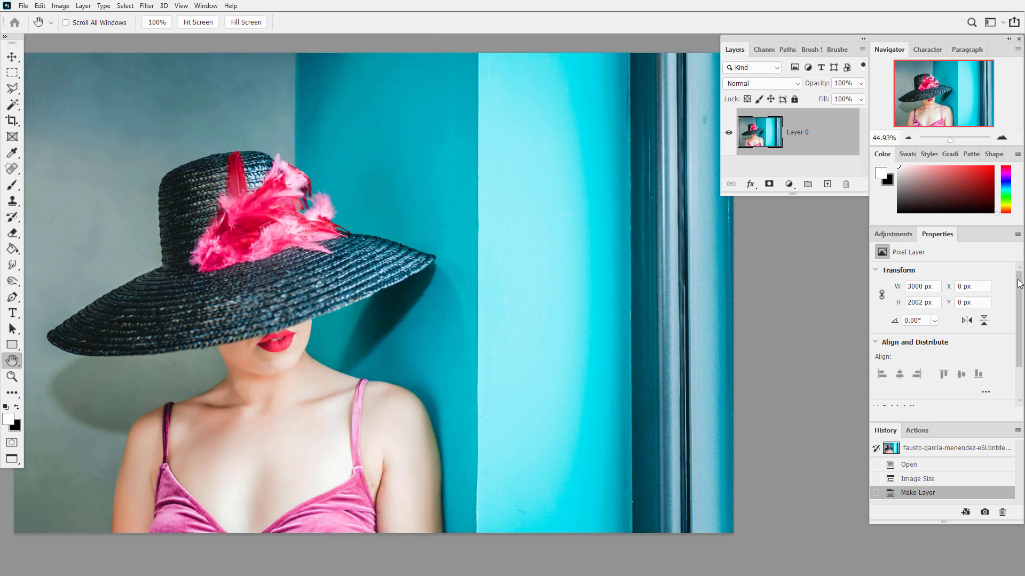
{"action": "left_click_drag", "start_coordinate": [1018, 283], "coordinate": [1015, 320]}
{"action": "left_click", "coordinate": [926, 382]}
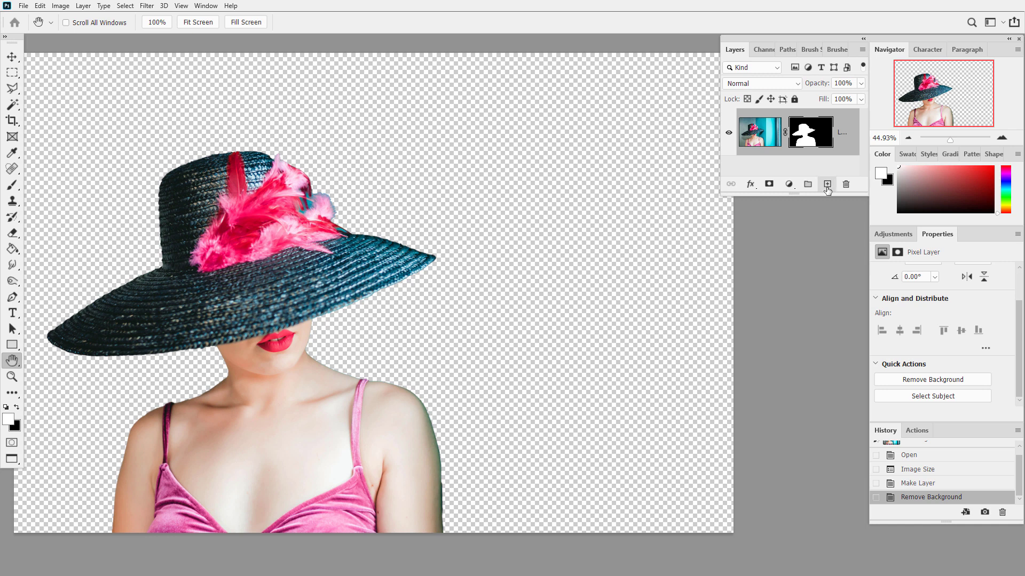
- Add a new layer and place posh-portrait-backgrounds-v01-15.JPG as a linked file
{"action": "left_click", "coordinate": [827, 184]}
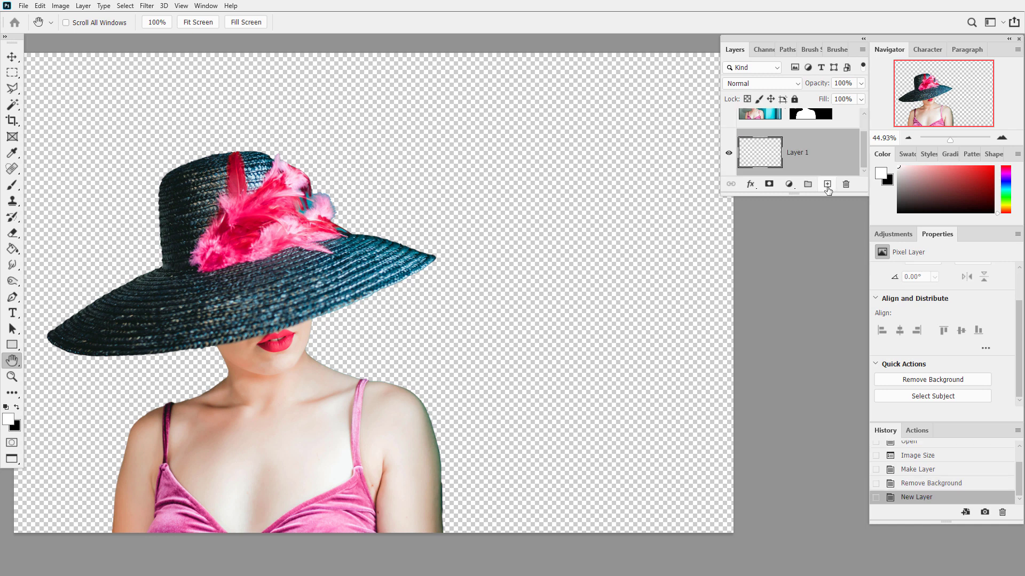
{"action": "left_click", "coordinate": [24, 8]}
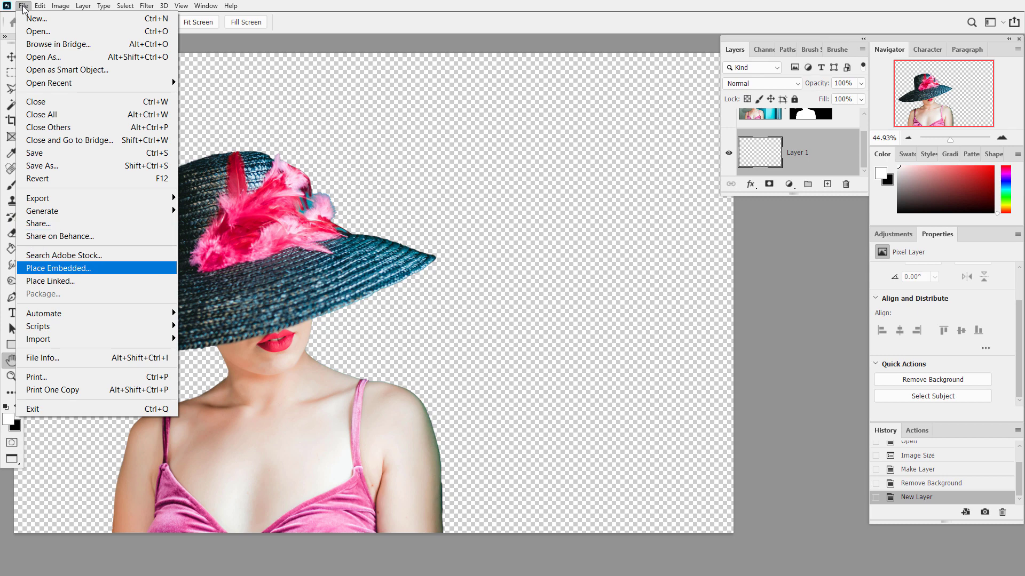
{"action": "left_click", "coordinate": [75, 282]}
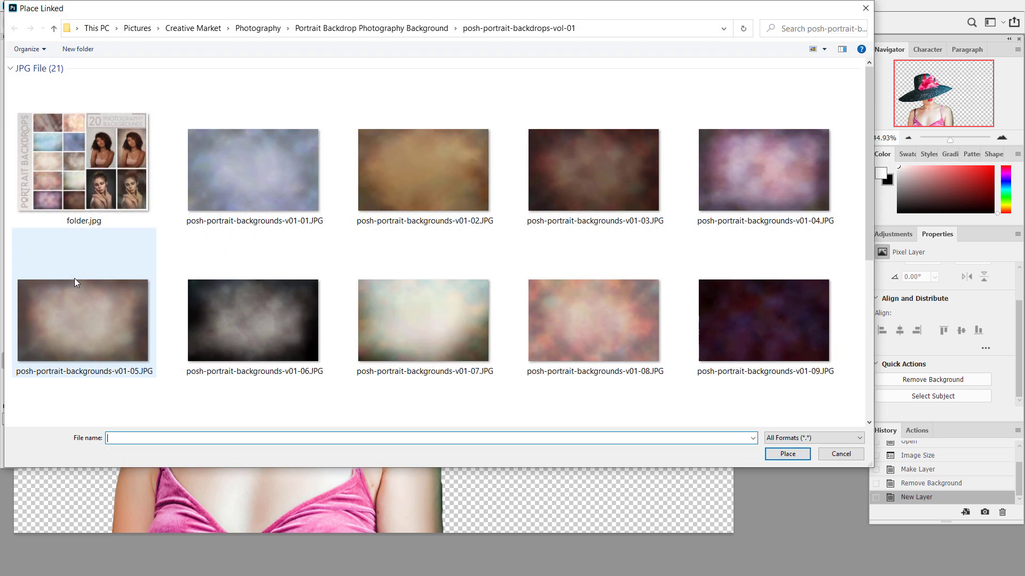
{"action": "left_click_drag", "start_coordinate": [869, 145], "coordinate": [870, 361]}
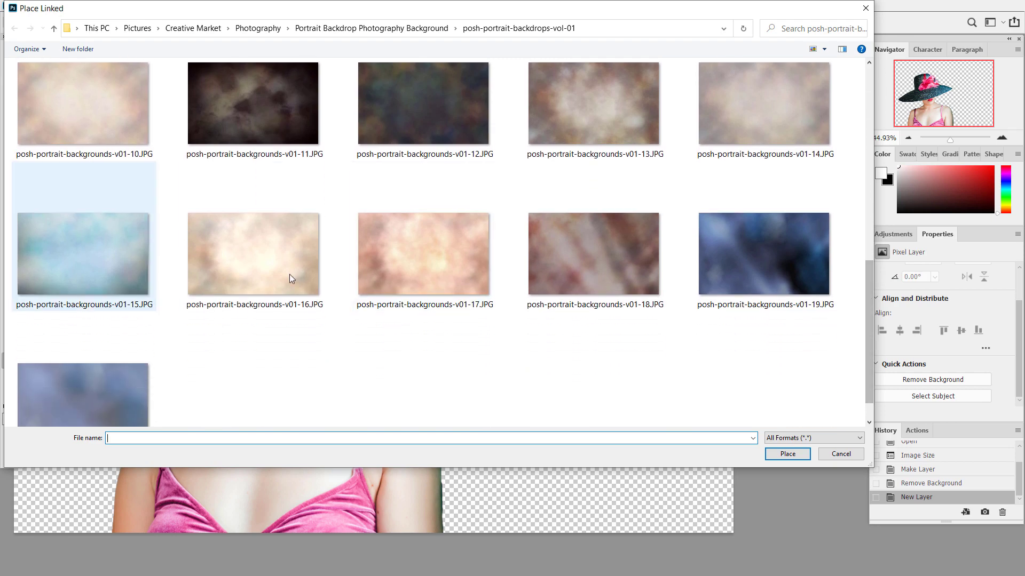
{"action": "left_click", "coordinate": [74, 257]}
{"action": "left_click", "coordinate": [788, 455]}
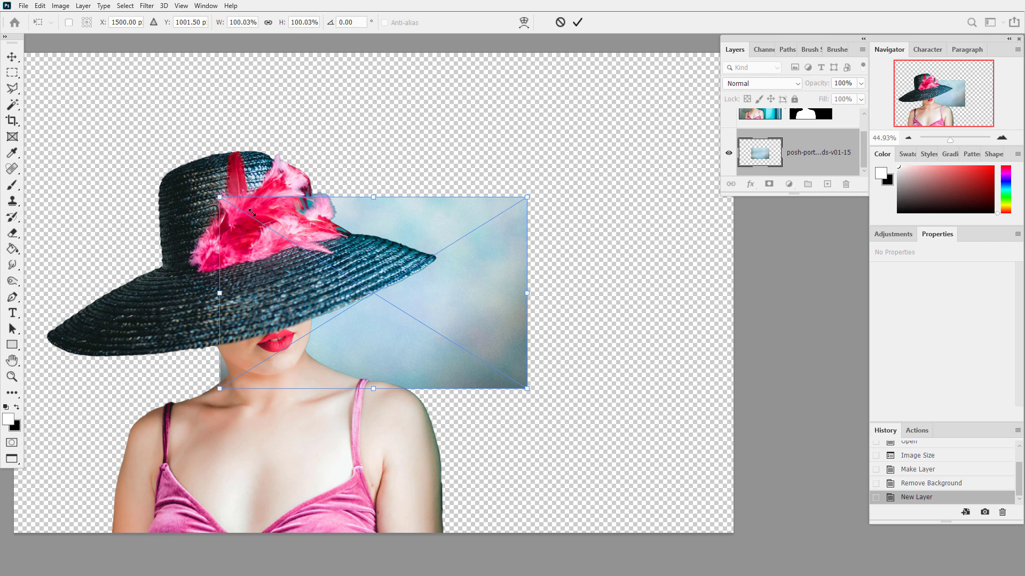
- Scale the pale blue backdrop to fill the canvas, commit it, and zoom out
{"action": "left_click_drag", "start_coordinate": [220, 196], "coordinate": [39, 55]}
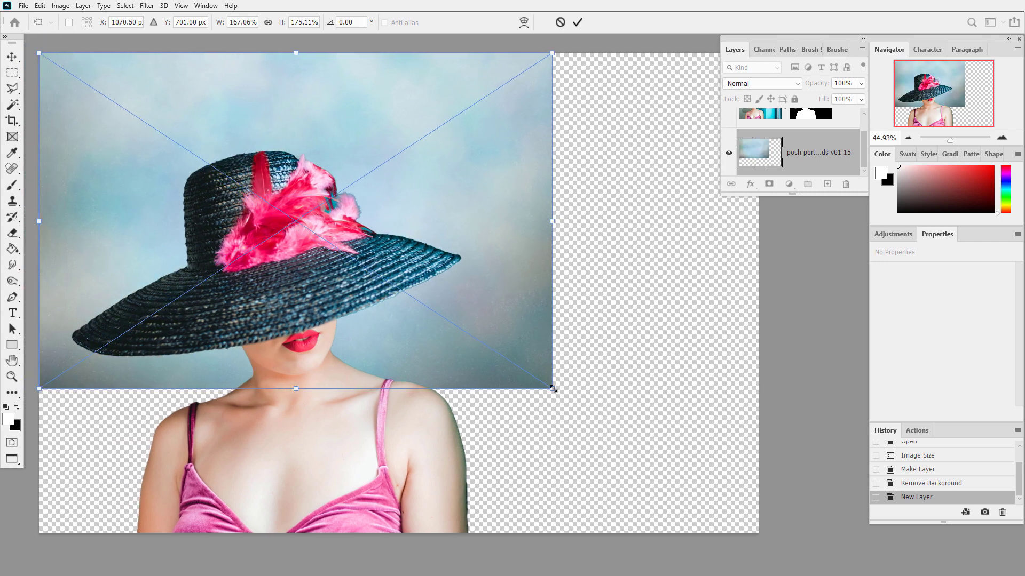
{"action": "left_click_drag", "start_coordinate": [553, 389], "coordinate": [758, 532]}
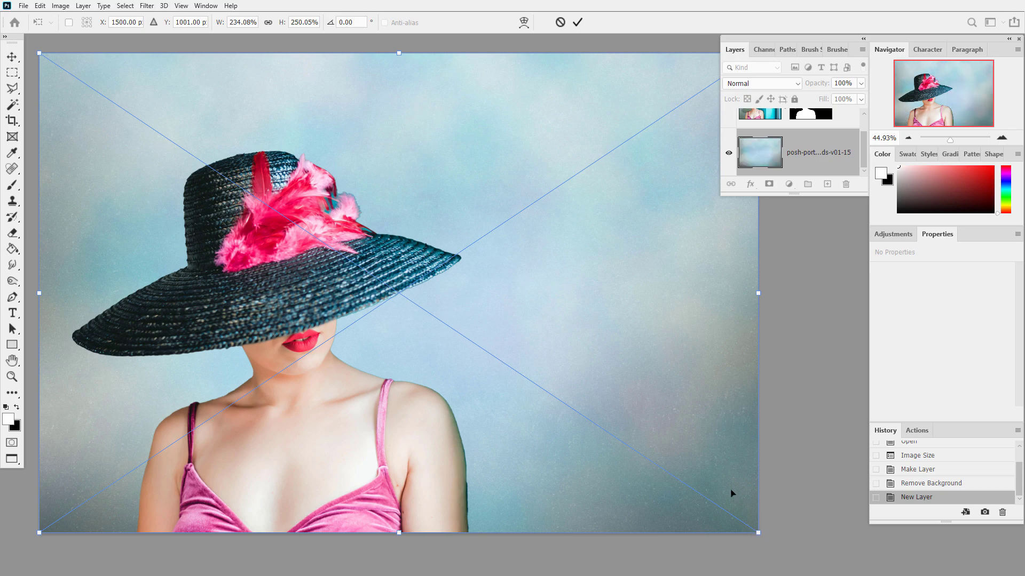
{"action": "key", "text": "Return"}
{"action": "key", "text": "ctrl+minus"}
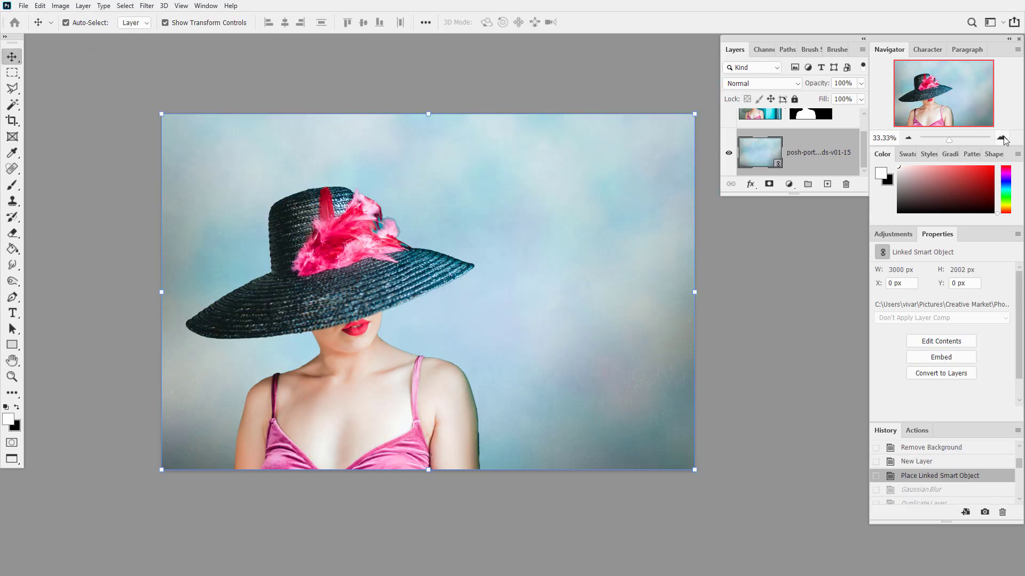
- Zoom in and duplicate the masked woman layer
{"action": "left_click", "coordinate": [1003, 139]}
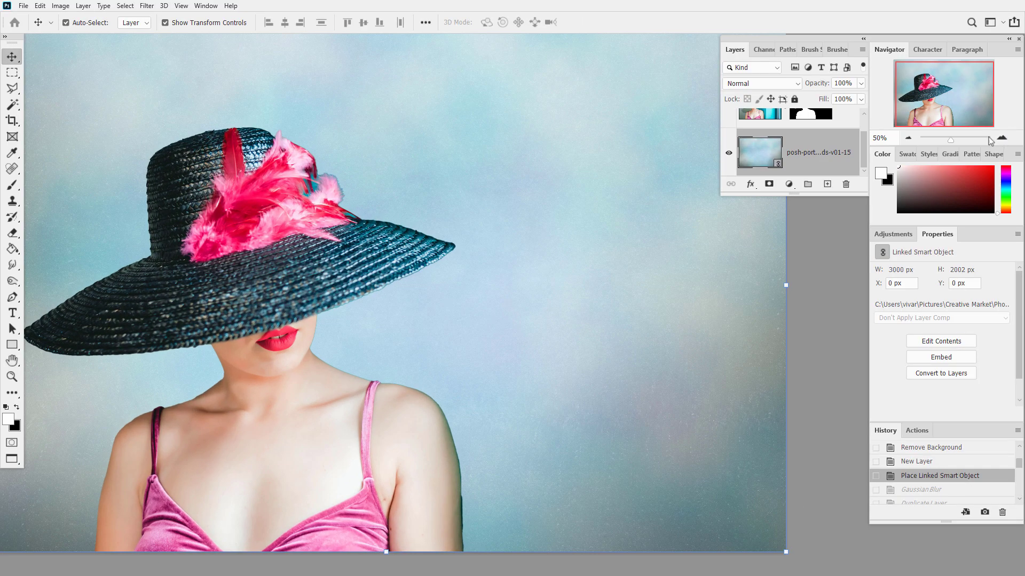
{"action": "left_click_drag", "start_coordinate": [864, 147], "coordinate": [868, 123]}
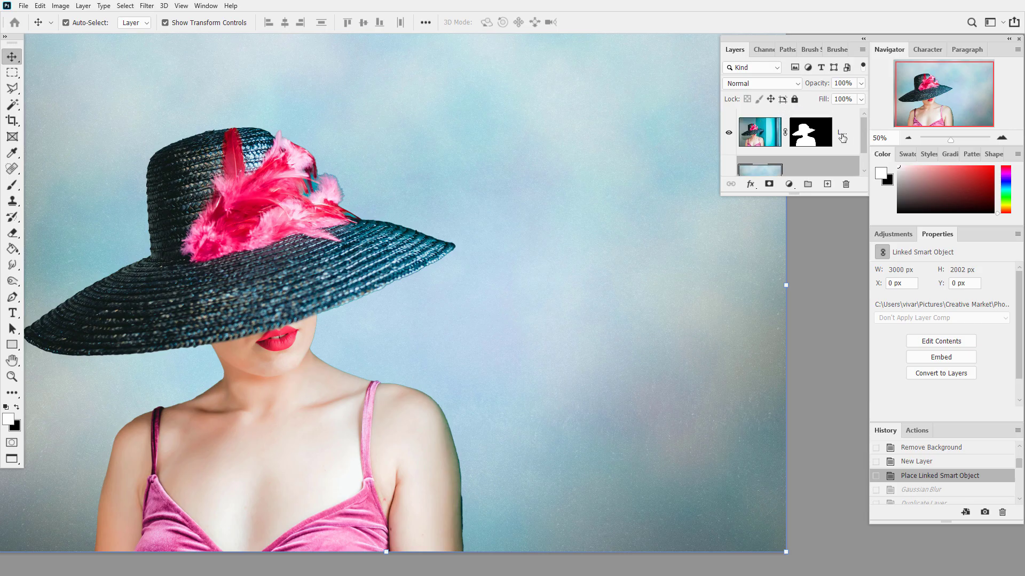
{"action": "right_click", "coordinate": [845, 118]}
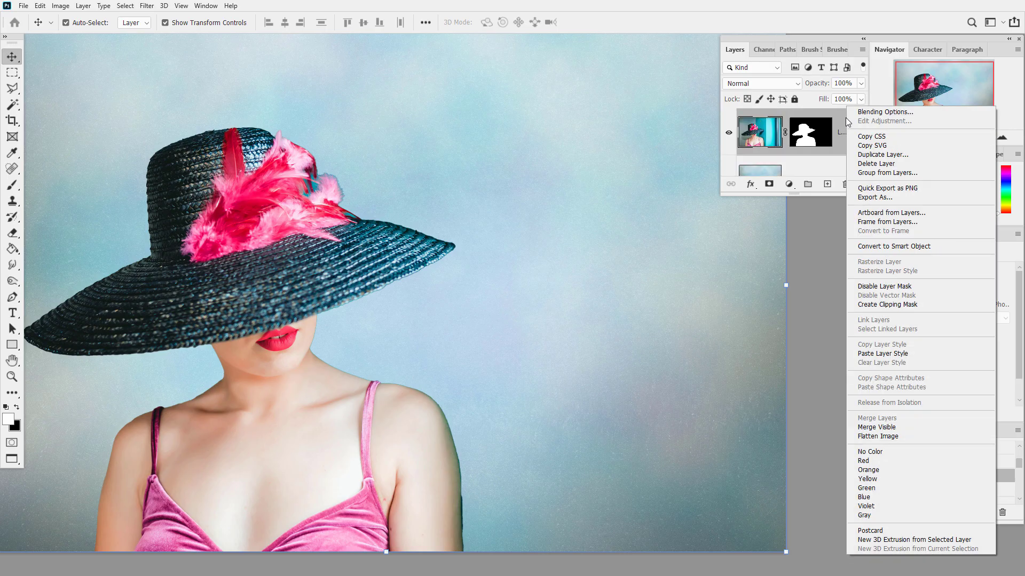
{"action": "left_click", "coordinate": [889, 155]}
{"action": "left_click", "coordinate": [601, 156]}
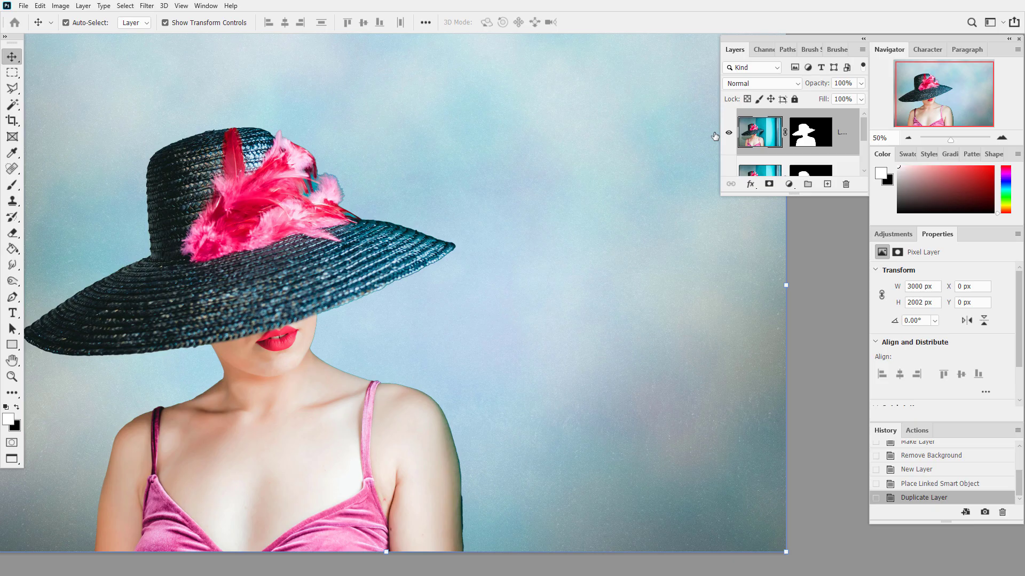
- Hide the top copy, apply the lower copy's mask permanently, then show the top copy again
{"action": "left_click", "coordinate": [728, 133]}
{"action": "left_click_drag", "start_coordinate": [866, 139], "coordinate": [867, 149]}
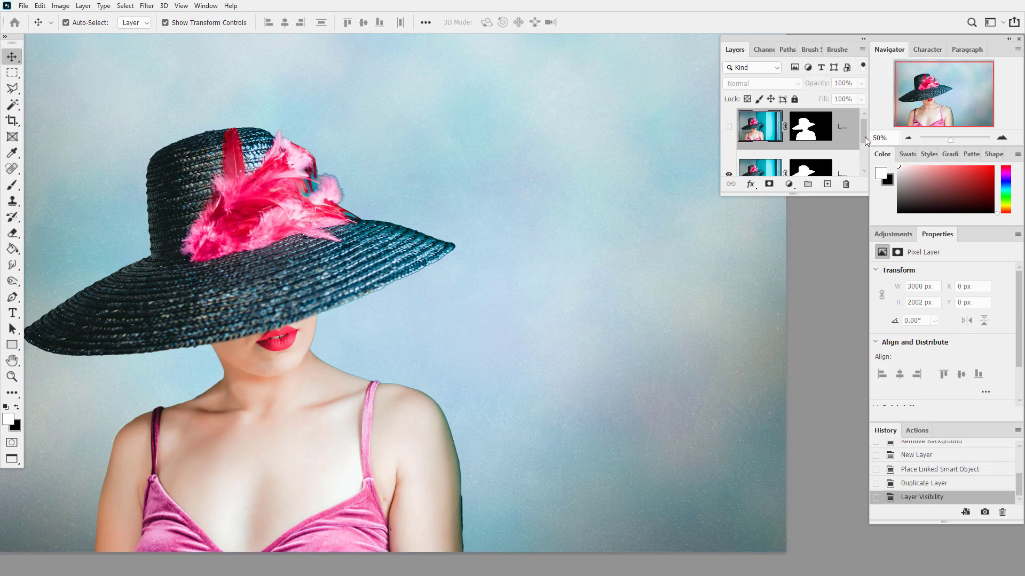
{"action": "right_click", "coordinate": [816, 135]}
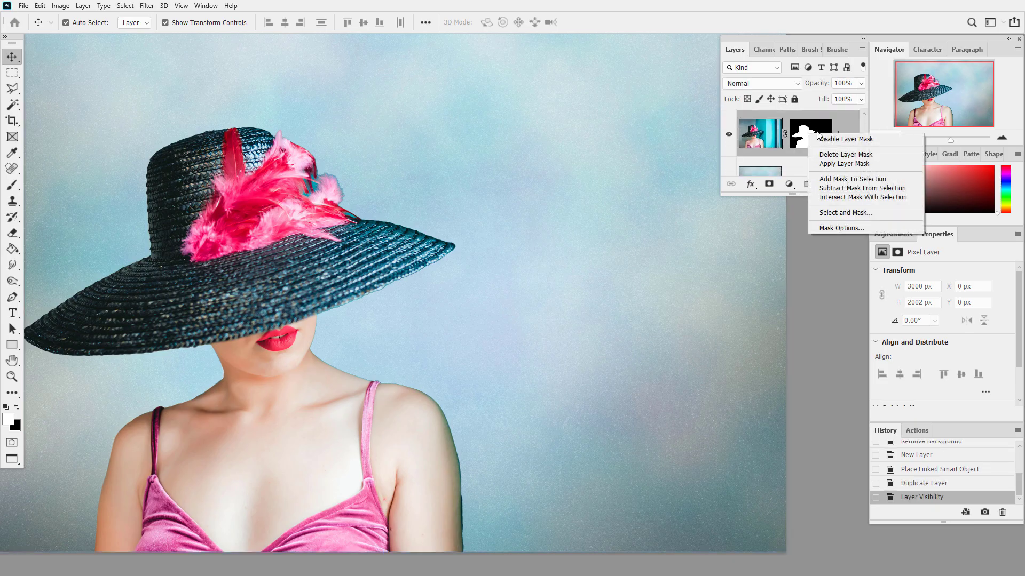
{"action": "left_click", "coordinate": [853, 164]}
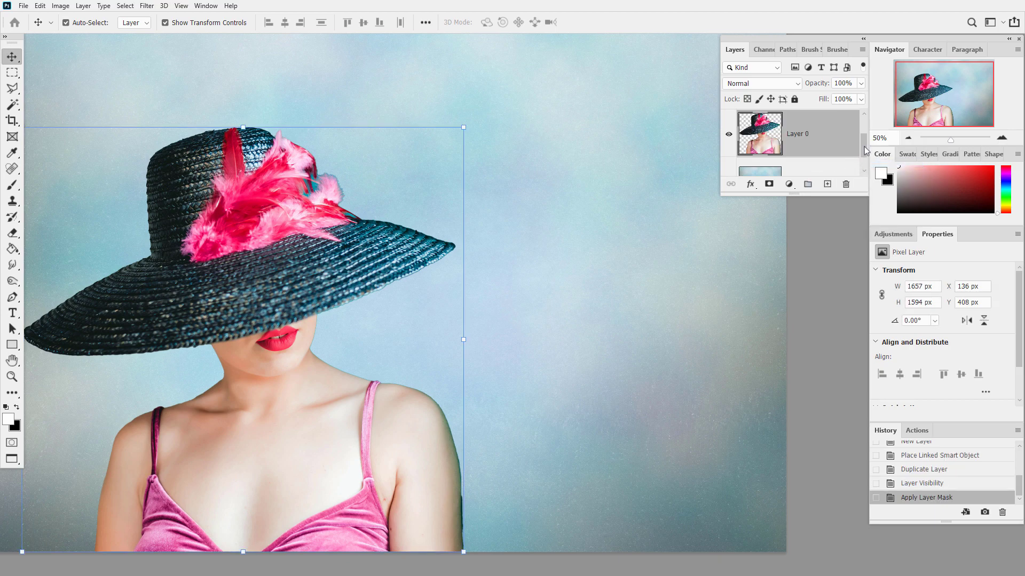
{"action": "left_click_drag", "start_coordinate": [864, 151], "coordinate": [865, 131]}
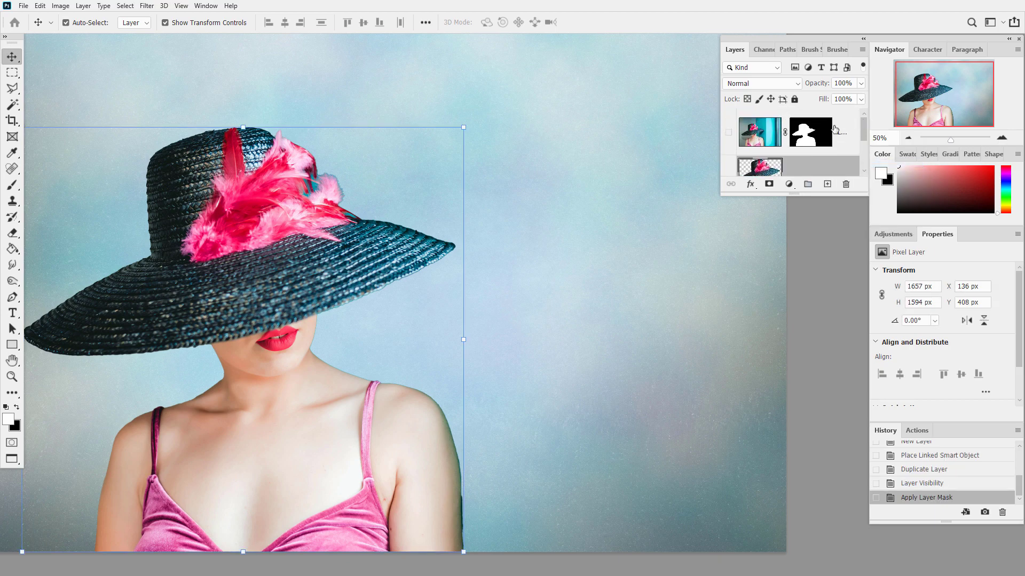
{"action": "left_click", "coordinate": [798, 136]}
{"action": "left_click", "coordinate": [729, 133]}
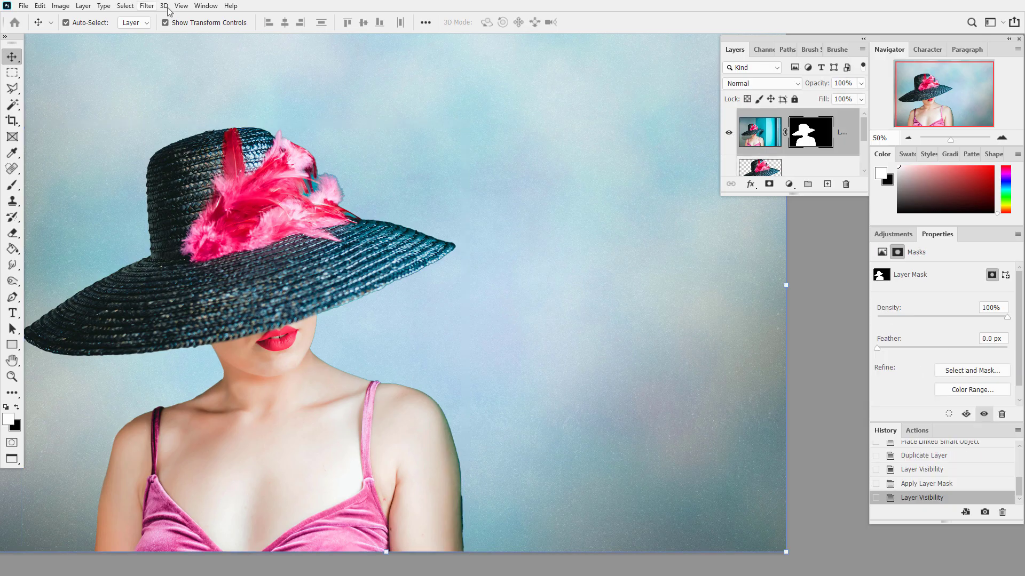
- Soften the woman's mask with a Gaussian Blur of about 72.6 px radius
{"action": "left_click", "coordinate": [147, 7]}
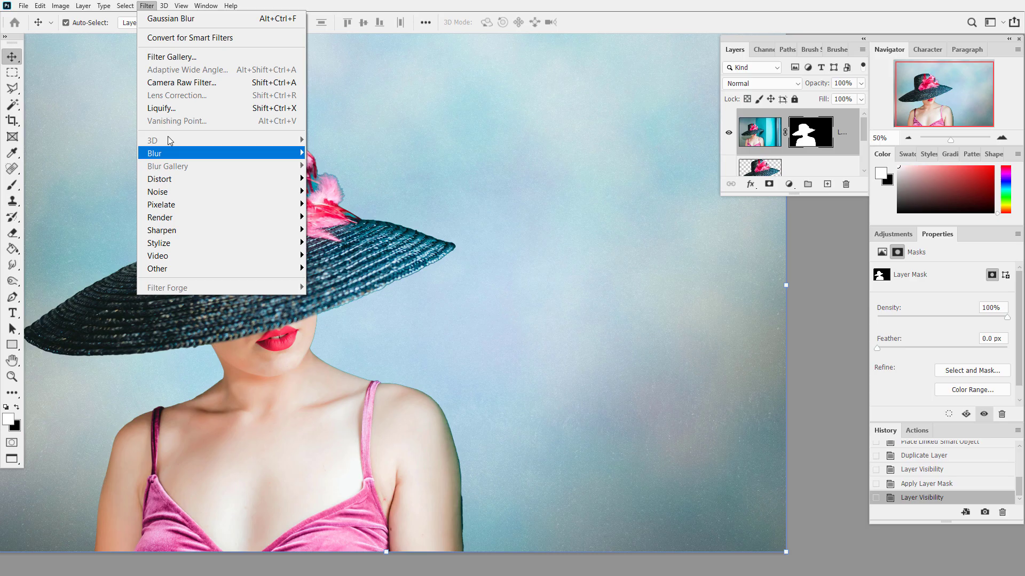
{"action": "mouse_move", "coordinate": [222, 153]}
{"action": "left_click", "coordinate": [345, 207]}
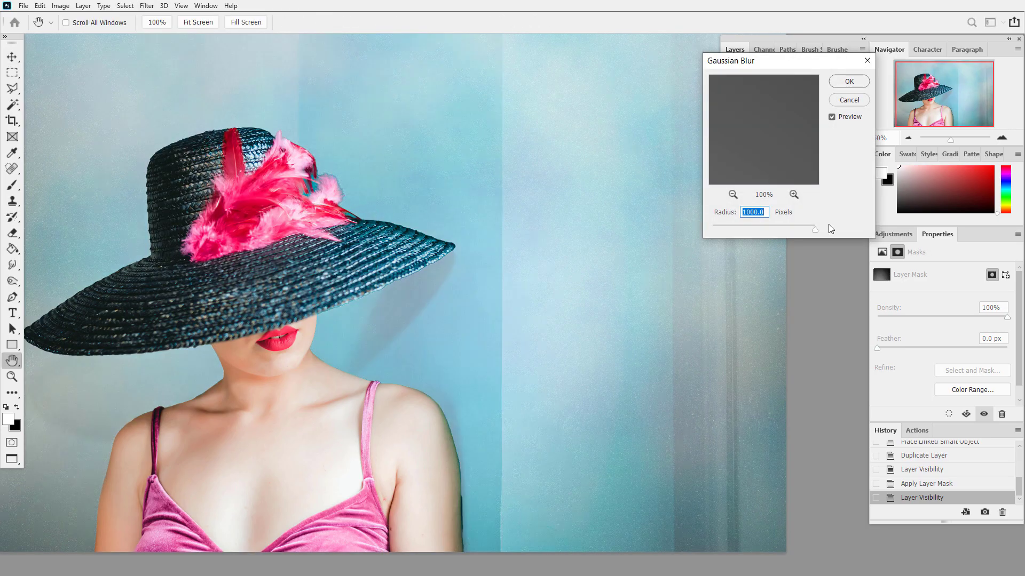
{"action": "left_click_drag", "start_coordinate": [829, 224], "coordinate": [785, 230]}
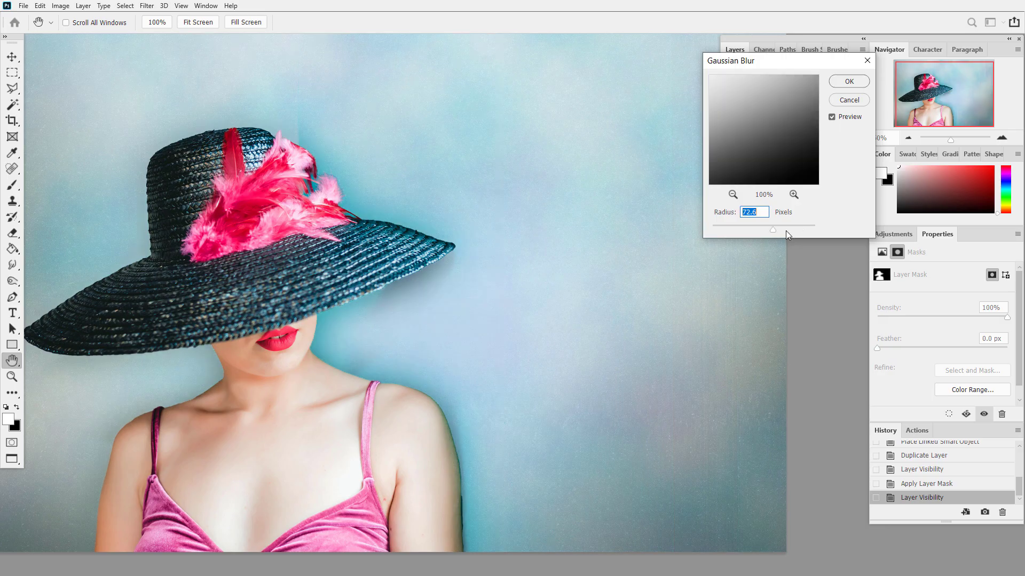
{"action": "left_click", "coordinate": [850, 80]}
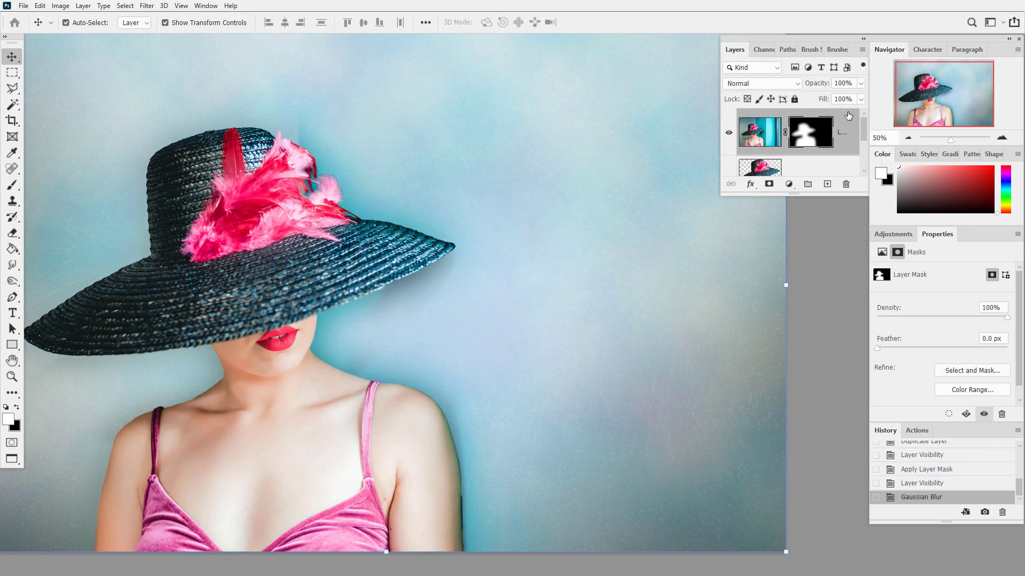
- Duplicate the woman's layer and set the copy's blend mode to Screen
{"action": "right_click", "coordinate": [848, 116]}
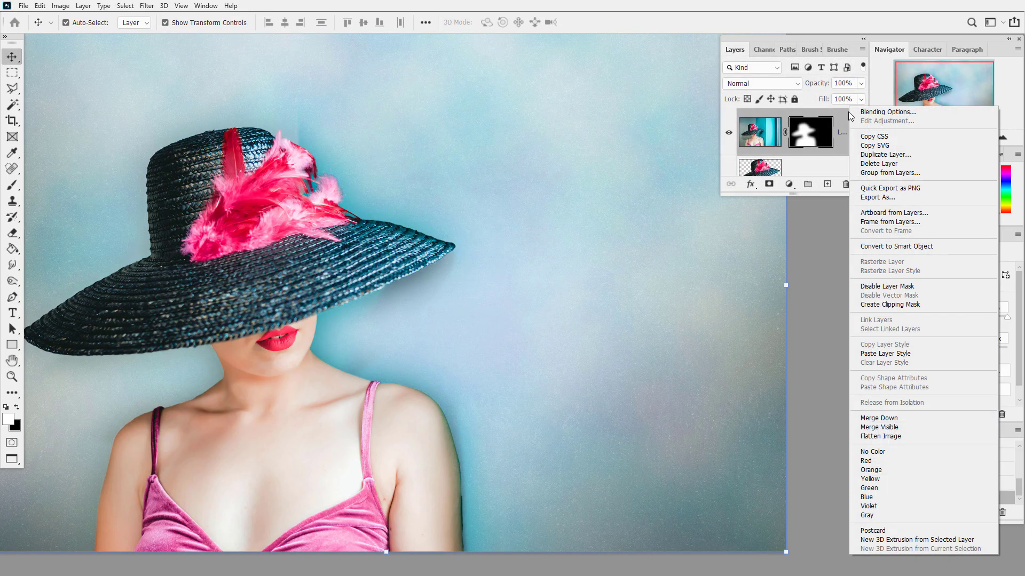
{"action": "left_click", "coordinate": [880, 155]}
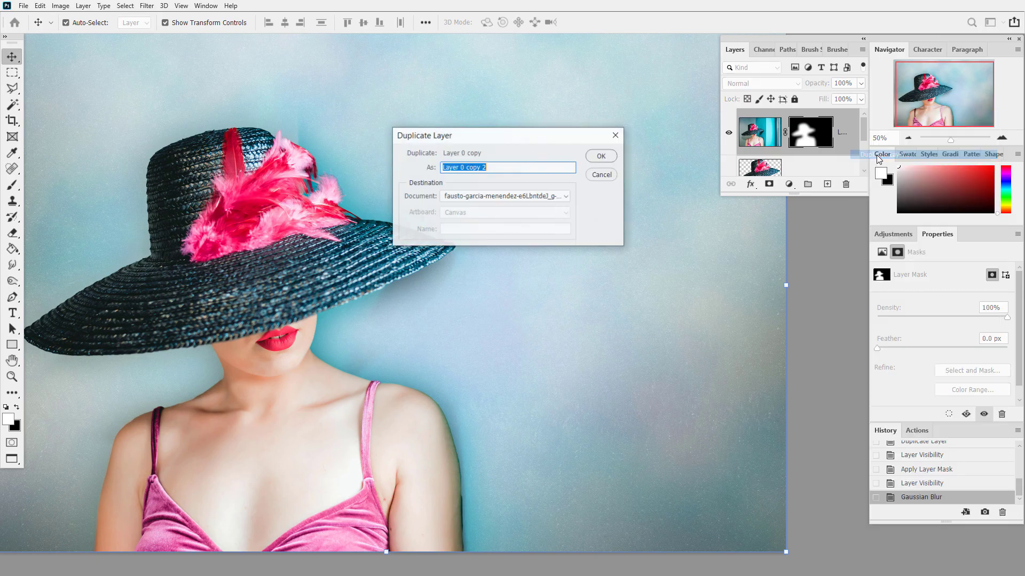
{"action": "left_click", "coordinate": [608, 158]}
{"action": "left_click", "coordinate": [760, 84]}
{"action": "key", "text": "Down"}
{"action": "key", "text": "Down"}
{"action": "key", "text": "Down"}
{"action": "key", "text": "Down"}
{"action": "key", "text": "Down"}
{"action": "key", "text": "Down"}
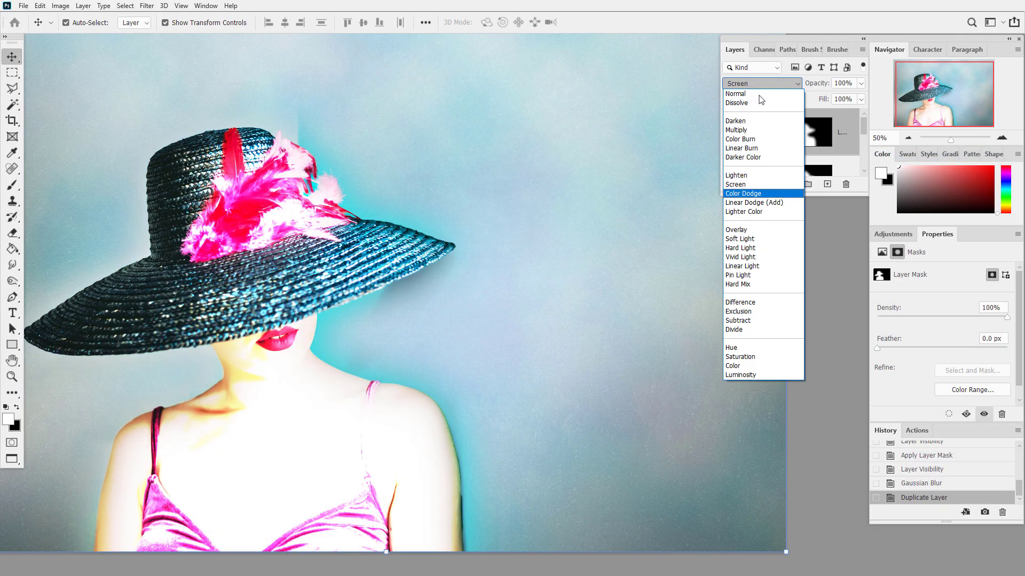
{"action": "left_click", "coordinate": [749, 185]}
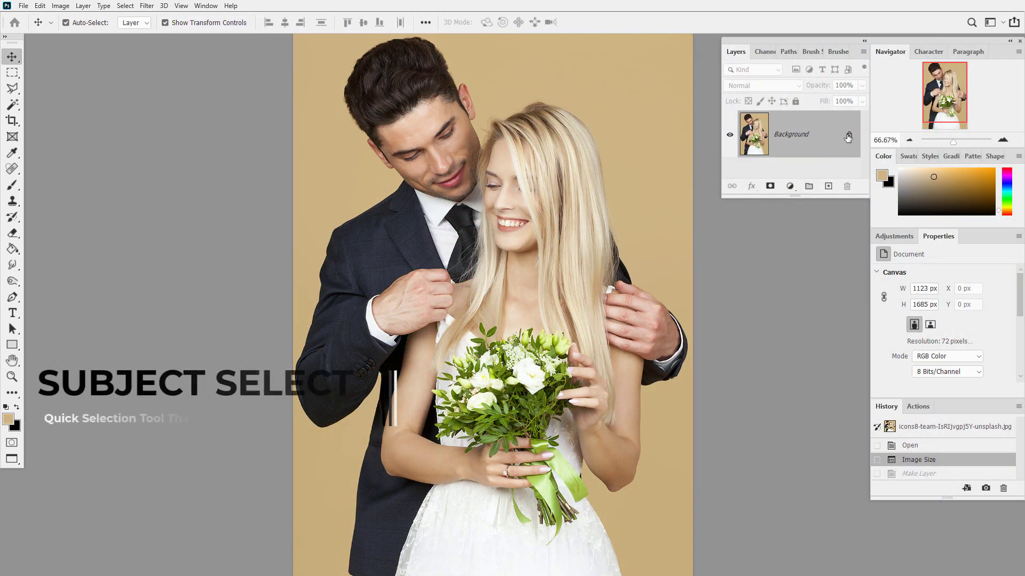
- Unlock the couple photo's Background layer and auto-select the couple with Select Subject
{"action": "left_click", "coordinate": [848, 136]}
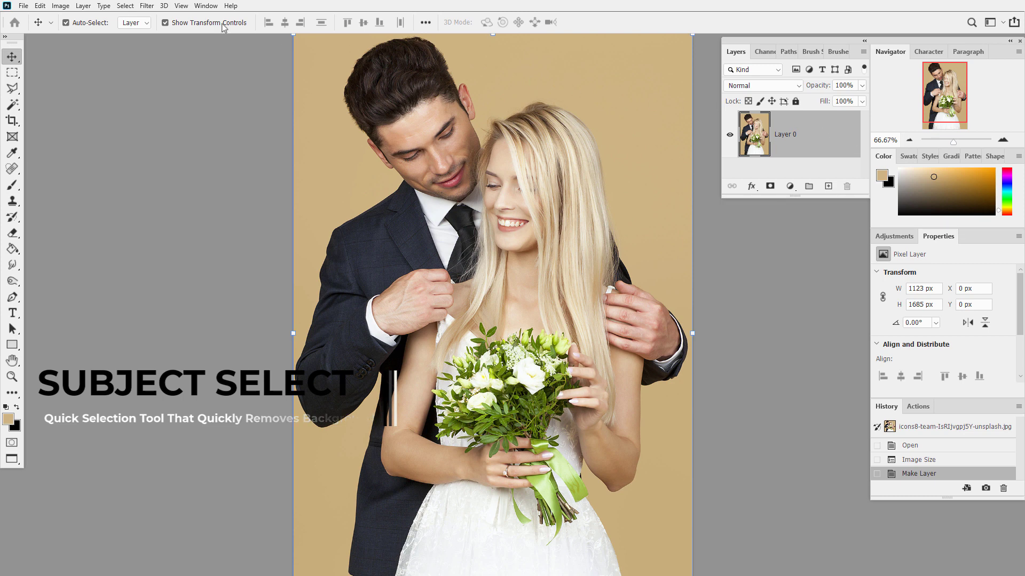
{"action": "left_click", "coordinate": [122, 7]}
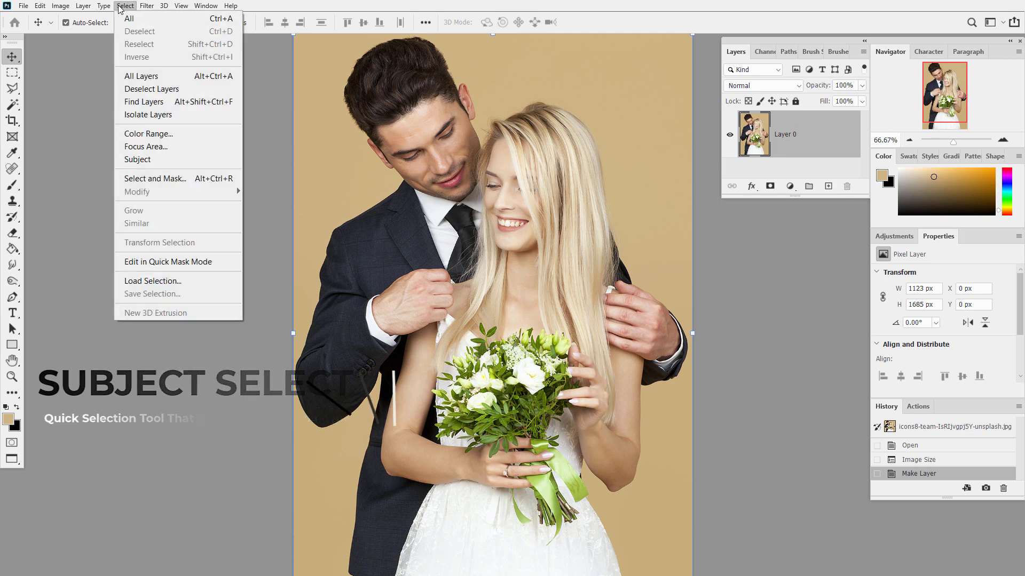
{"action": "left_click", "coordinate": [158, 160]}
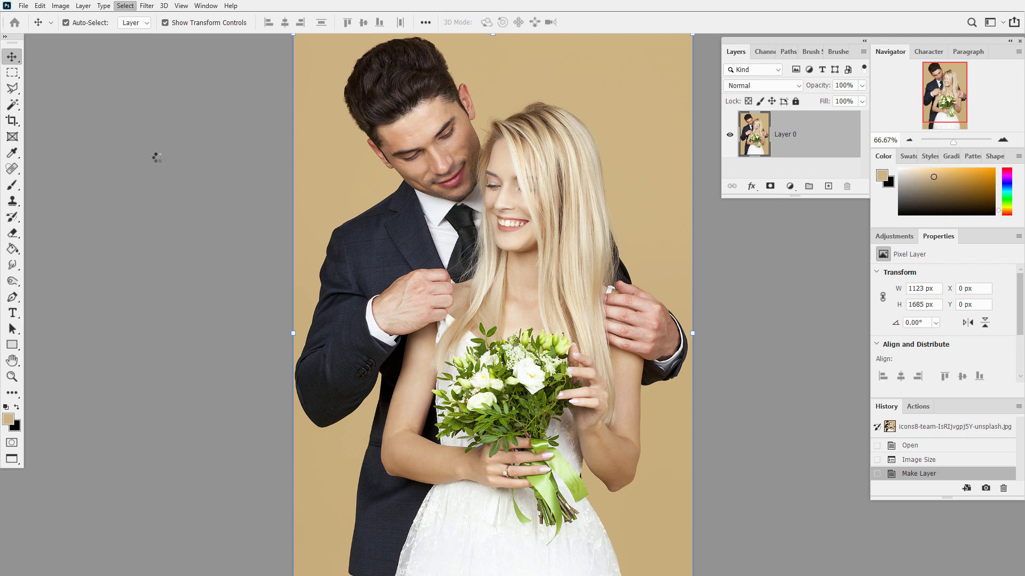
- Feather the couple selection by 3 pixels
{"action": "left_click", "coordinate": [124, 7]}
{"action": "key", "text": "Down"}
{"action": "key", "text": "Down"}
{"action": "key", "text": "Down"}
{"action": "key", "text": "Down"}
{"action": "key", "text": "Down"}
{"action": "key", "text": "Down"}
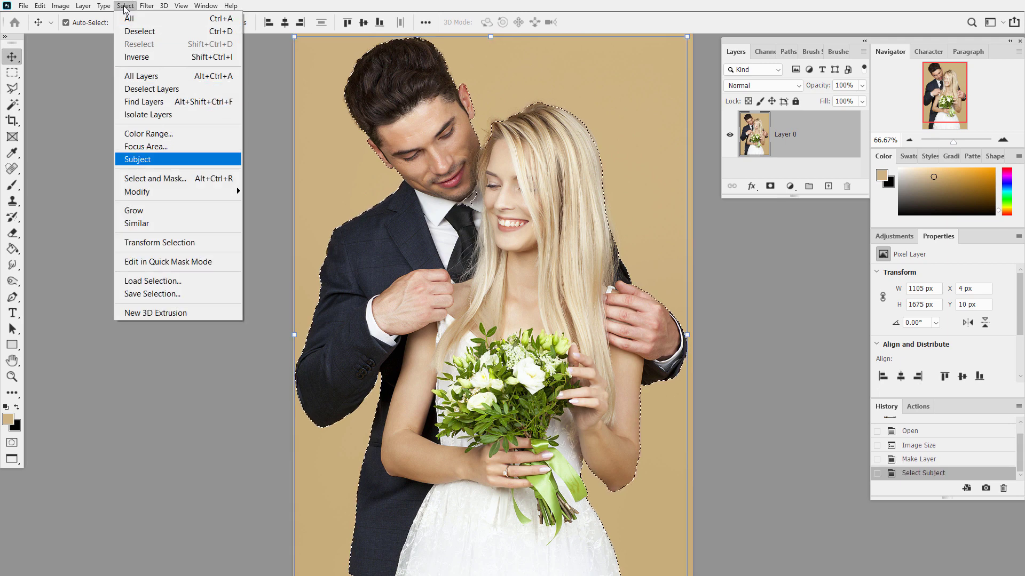
{"action": "key", "text": "Down"}
{"action": "key", "text": "Down"}
{"action": "key", "text": "Right"}
{"action": "key", "text": "Down"}
{"action": "key", "text": "Down"}
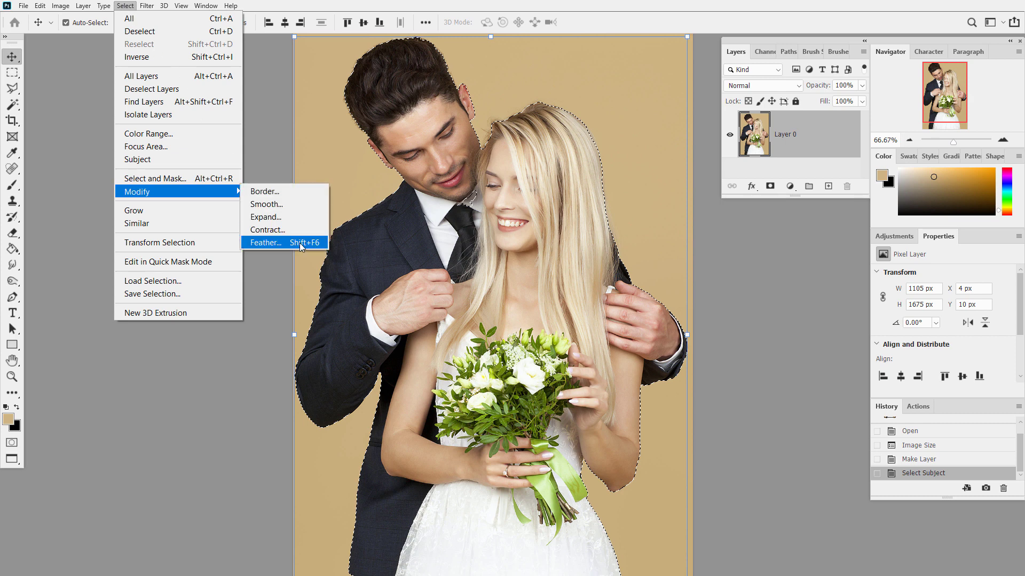
{"action": "left_click", "coordinate": [302, 244]}
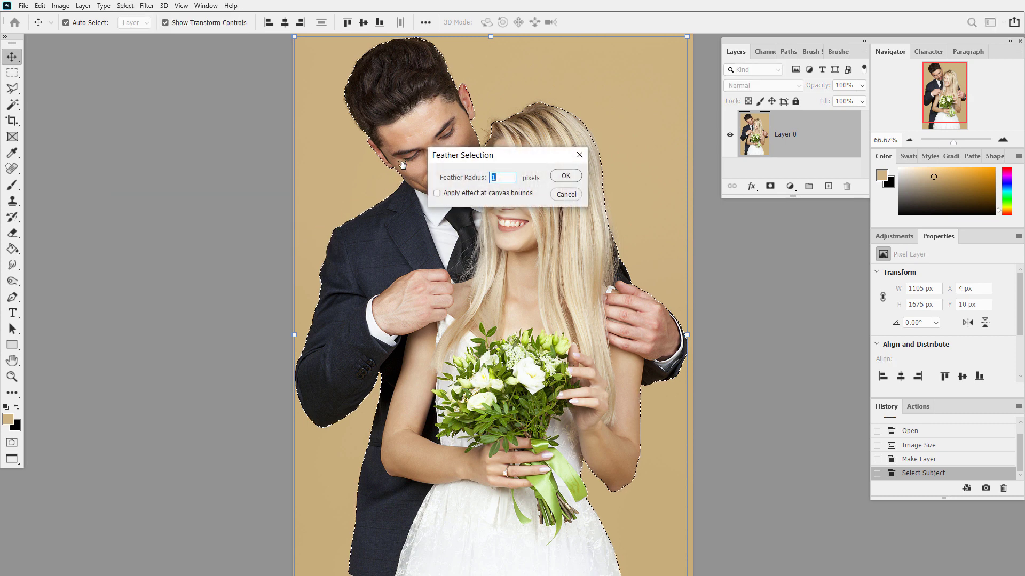
{"action": "type", "text": "3"}
{"action": "left_click", "coordinate": [565, 175]}
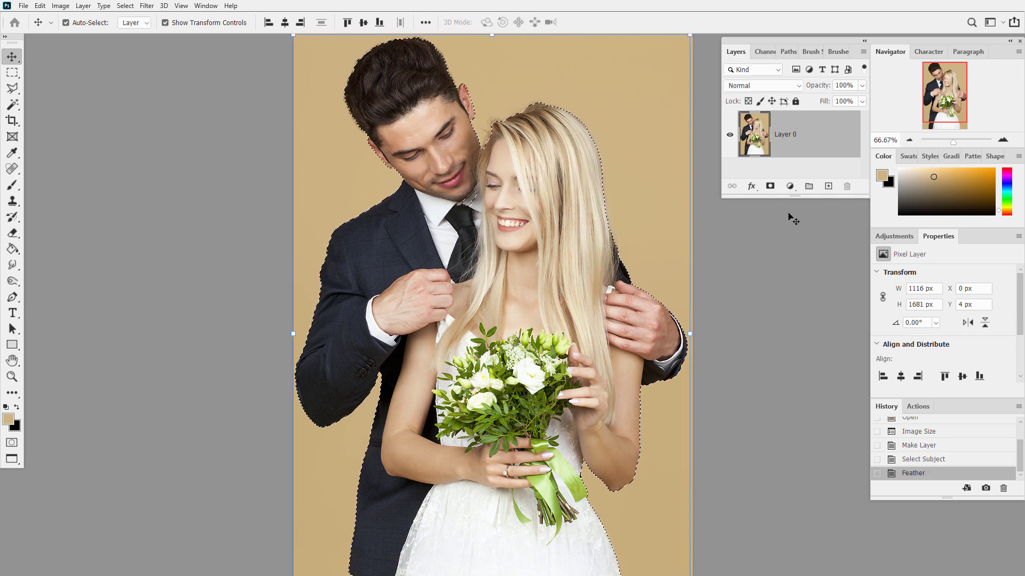
- Mask out the tan background, add a new layer, and place linked backdrop v01-16
{"action": "left_click", "coordinate": [769, 187]}
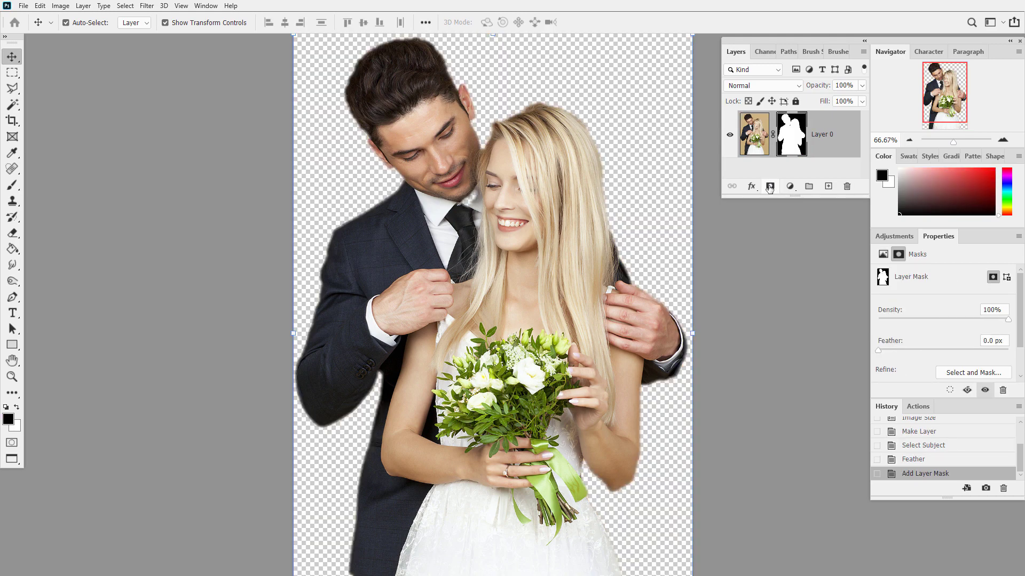
{"action": "left_click", "coordinate": [828, 187]}
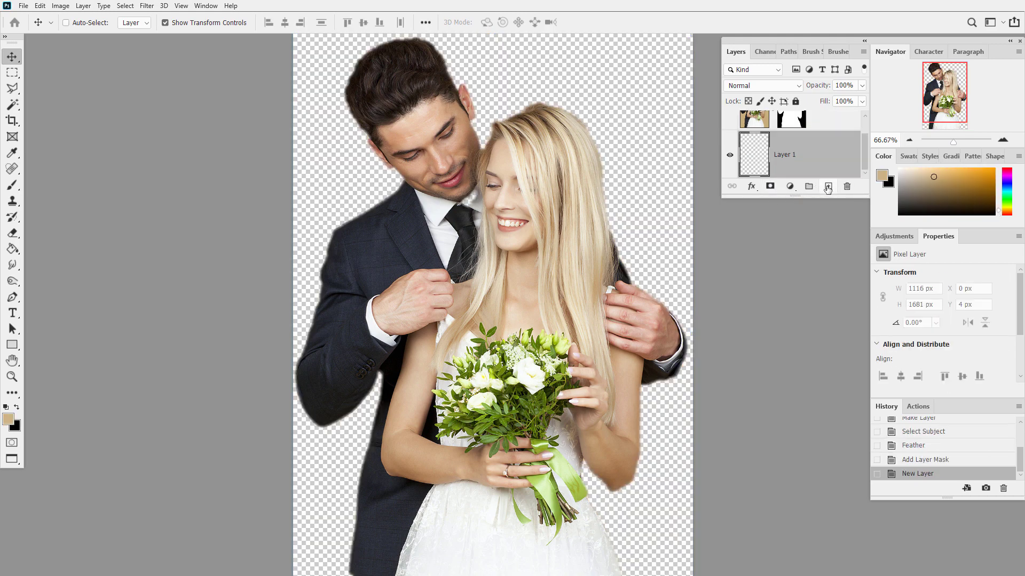
{"action": "left_click", "coordinate": [24, 6]}
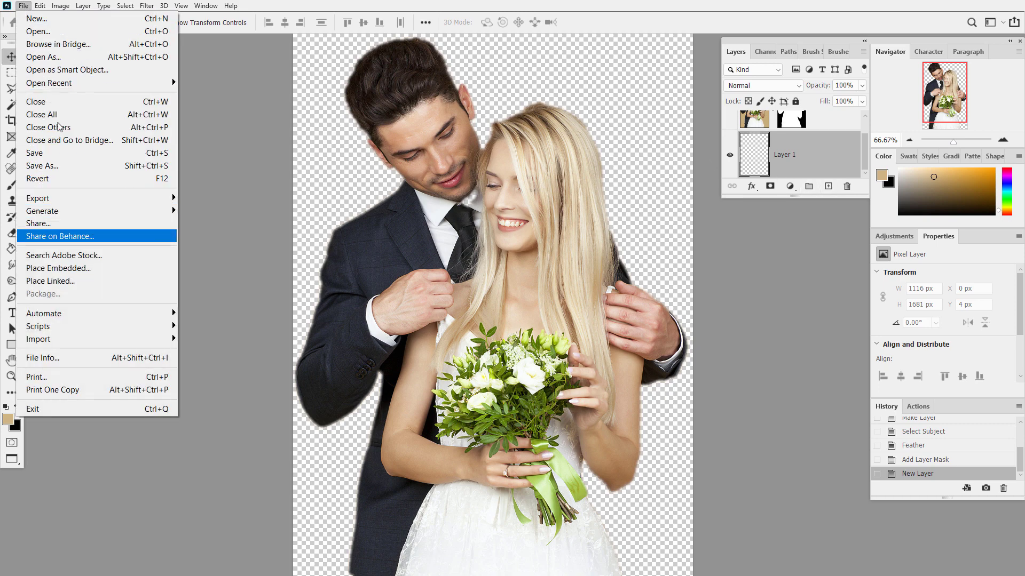
{"action": "left_click", "coordinate": [105, 279]}
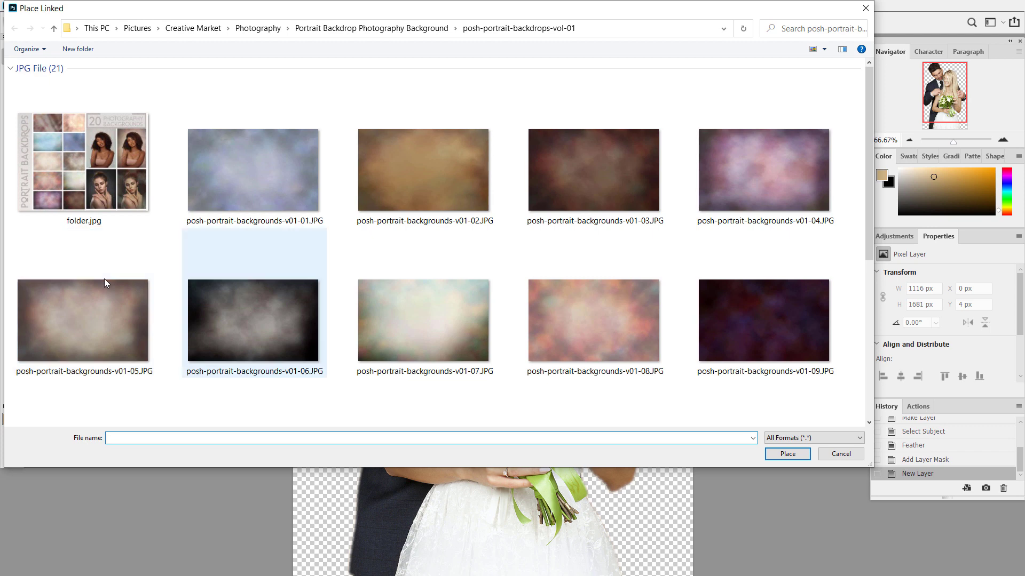
{"action": "left_click_drag", "start_coordinate": [864, 131], "coordinate": [872, 360]}
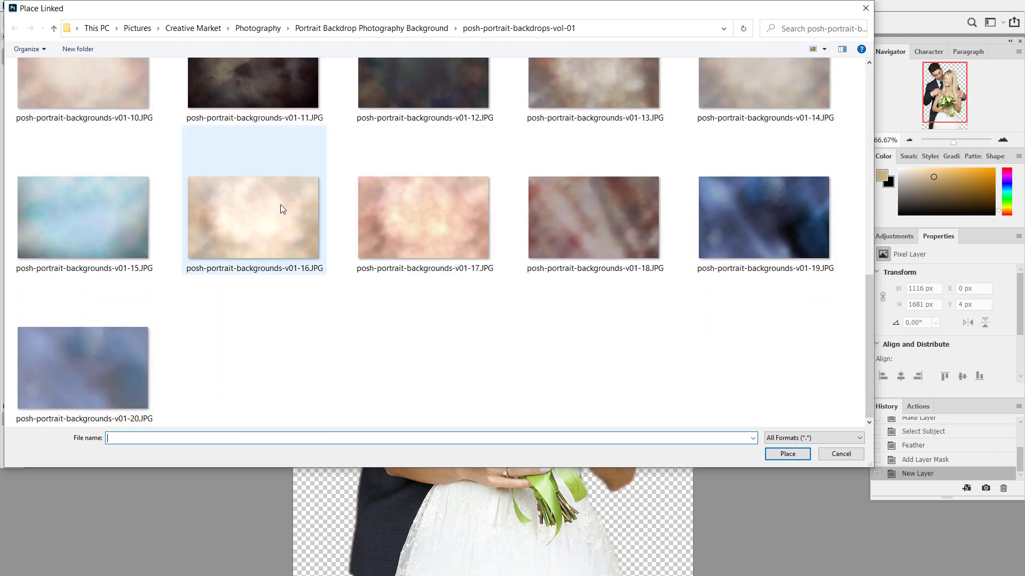
{"action": "left_click", "coordinate": [281, 204]}
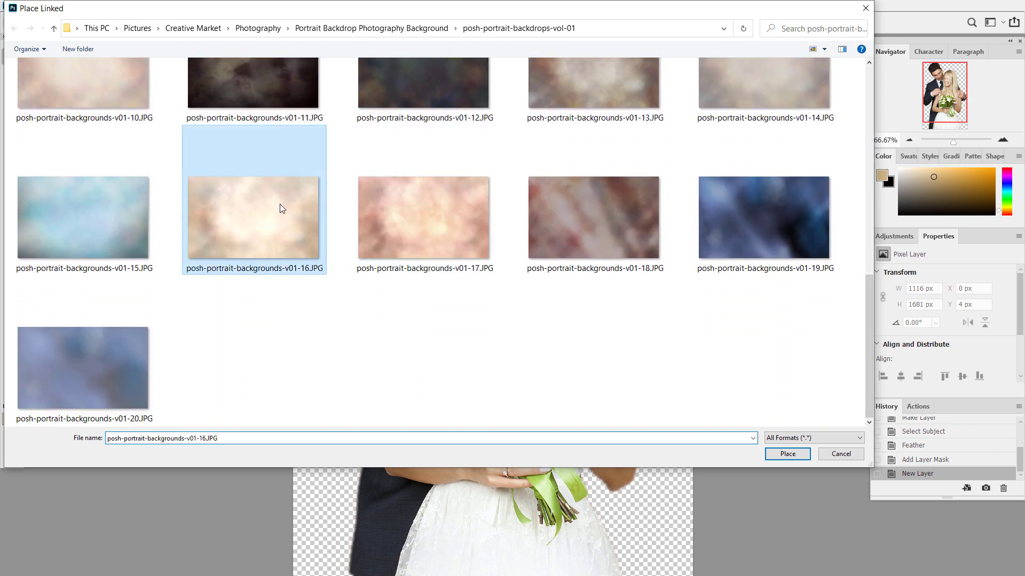
{"action": "left_click", "coordinate": [788, 455]}
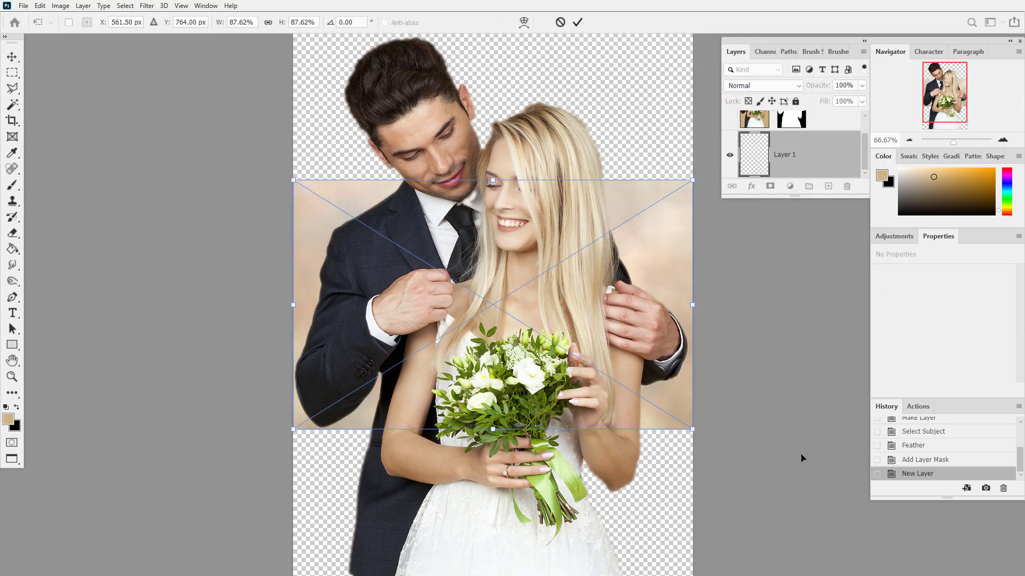
- Rotate the v01-16 backdrop 90° clockwise and stretch it to the top and left edges
{"action": "left_click", "coordinate": [40, 6]}
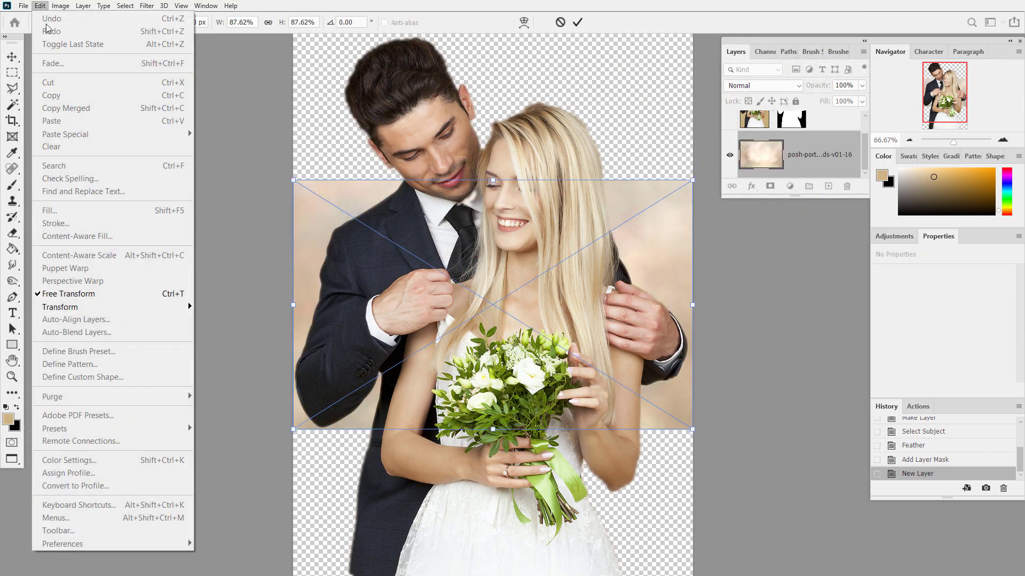
{"action": "mouse_move", "coordinate": [59, 307]}
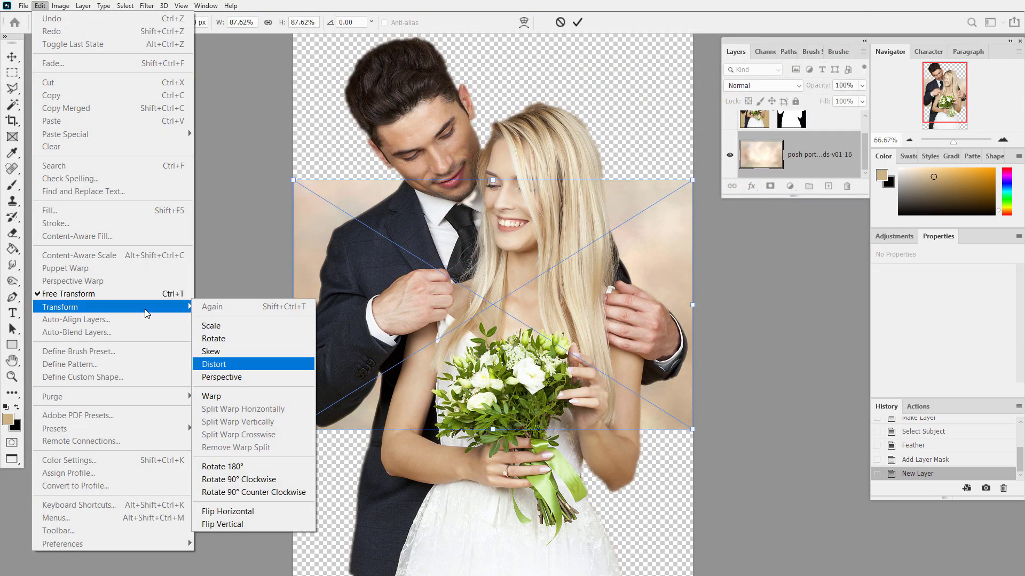
{"action": "left_click", "coordinate": [275, 480]}
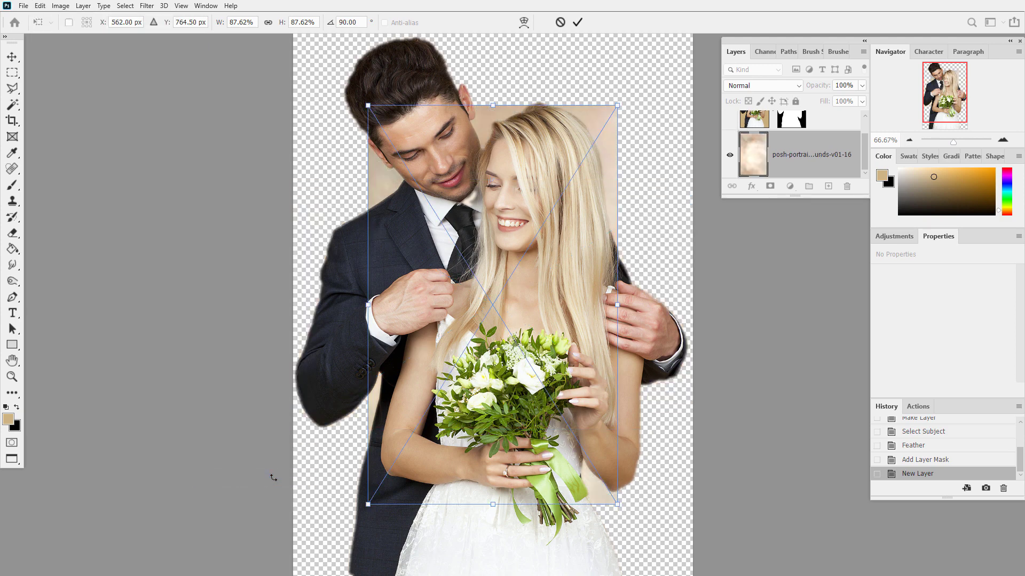
{"action": "left_click_drag", "start_coordinate": [619, 105], "coordinate": [692, 54]}
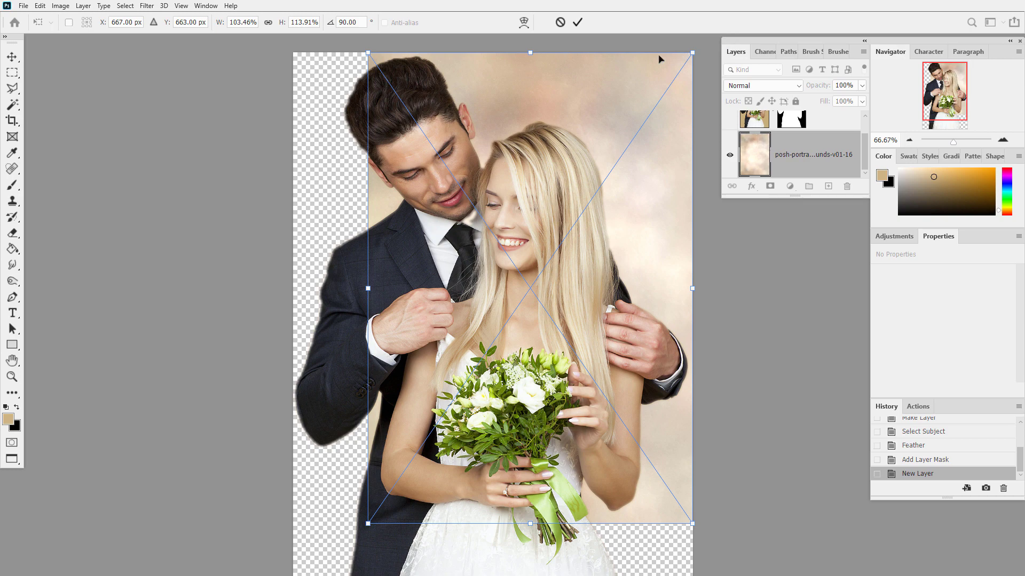
{"action": "left_click_drag", "start_coordinate": [366, 52], "coordinate": [293, 48]}
{"action": "key", "text": "Return"}
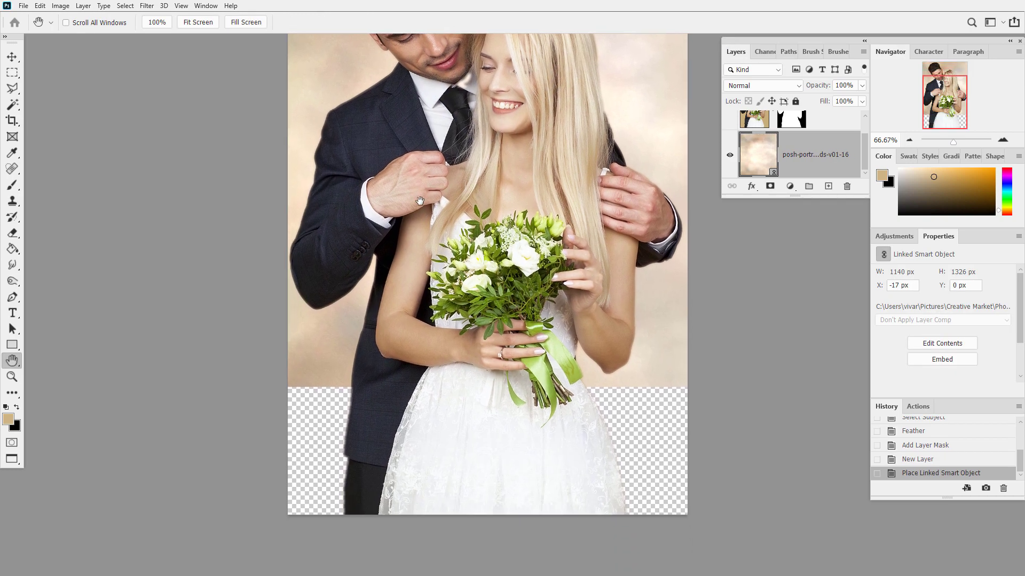
- Stretch the backdrop down to the canvas bottom and bring the couple's faces back into view
{"action": "left_click_drag", "start_coordinate": [421, 383], "coordinate": [420, 187]}
{"action": "left_click", "coordinate": [13, 59]}
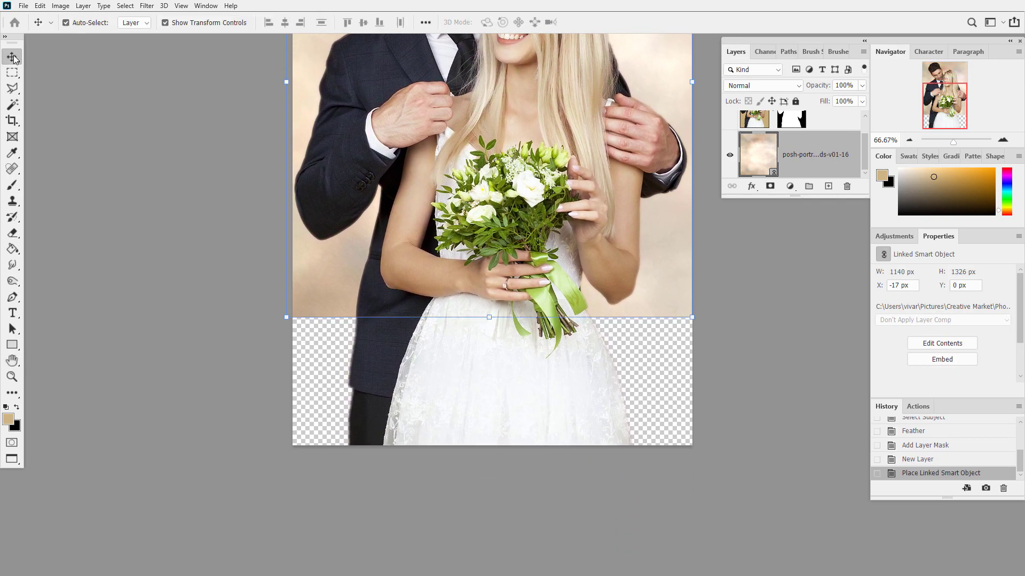
{"action": "left_click_drag", "start_coordinate": [490, 318], "coordinate": [503, 447]}
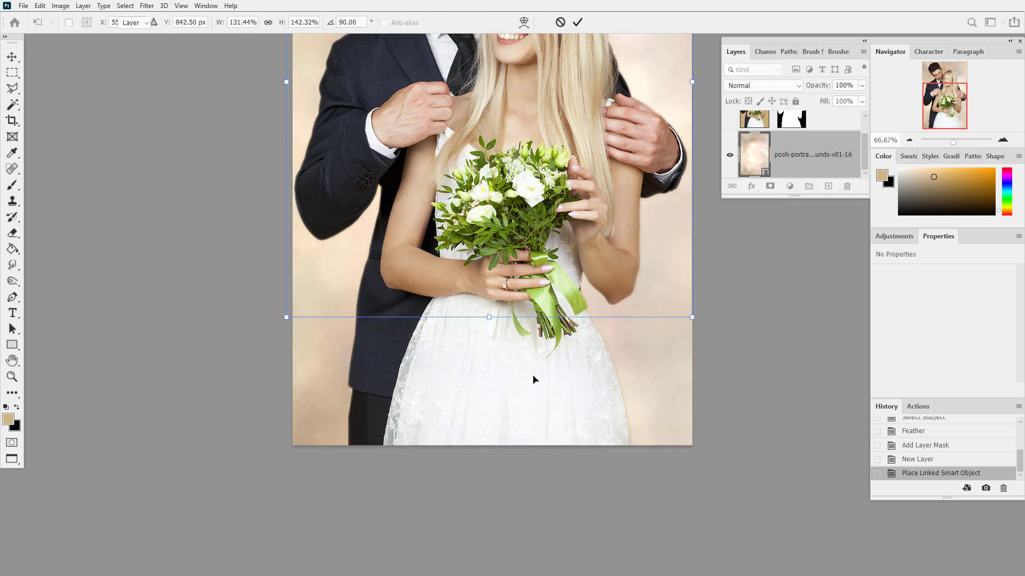
{"action": "key", "text": "Return"}
{"action": "left_click", "coordinate": [13, 361]}
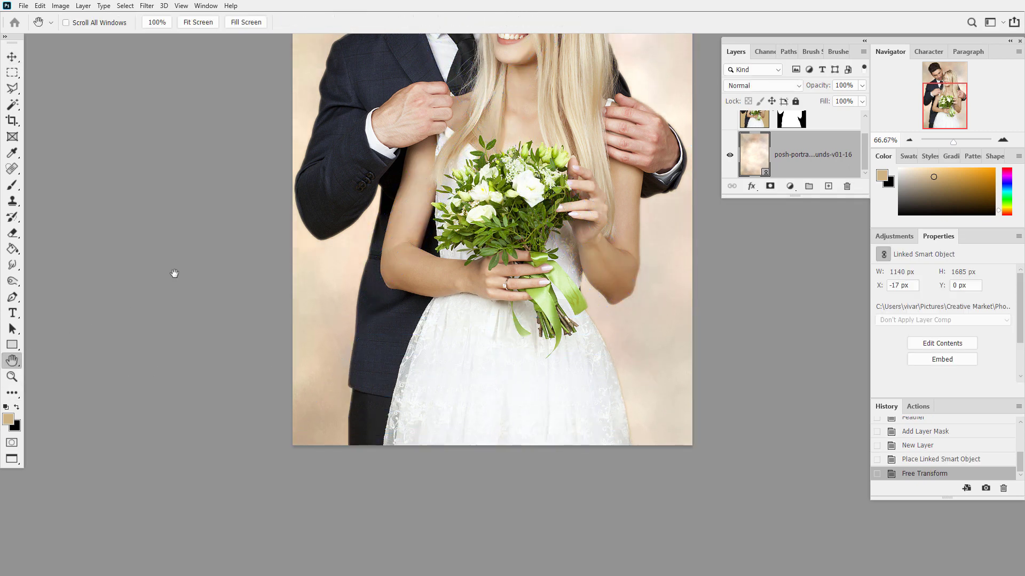
{"action": "left_click_drag", "start_coordinate": [386, 159], "coordinate": [382, 340]}
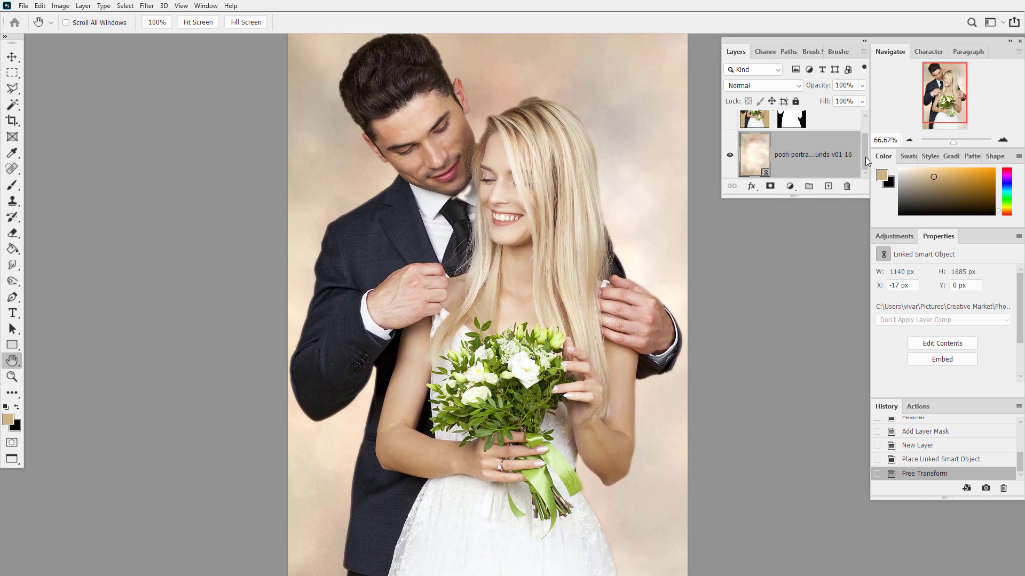
{"action": "left_click_drag", "start_coordinate": [865, 160], "coordinate": [863, 146]}
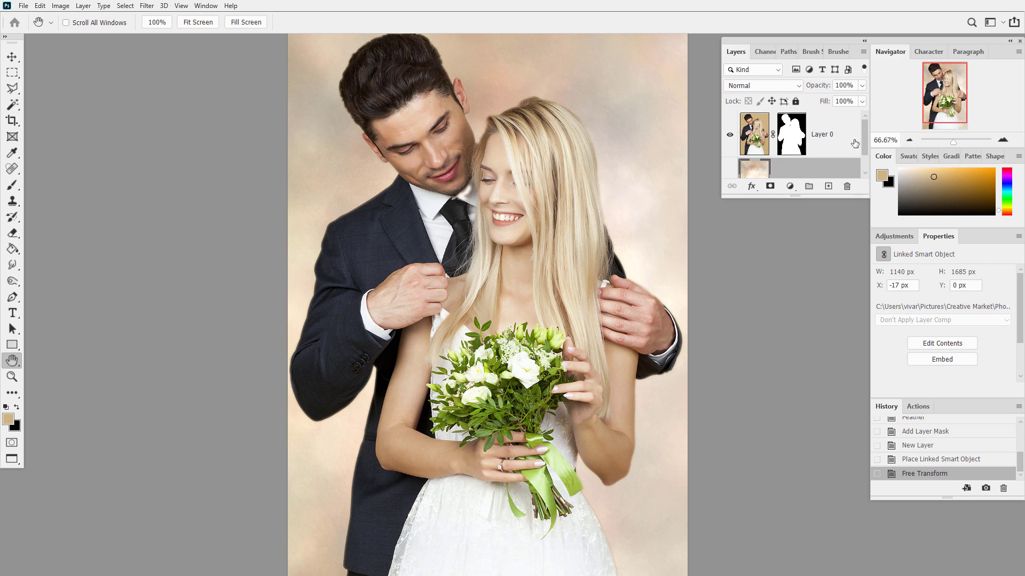
- Duplicate Layer 0 as 'Layer 0 copy'
{"action": "right_click", "coordinate": [830, 123]}
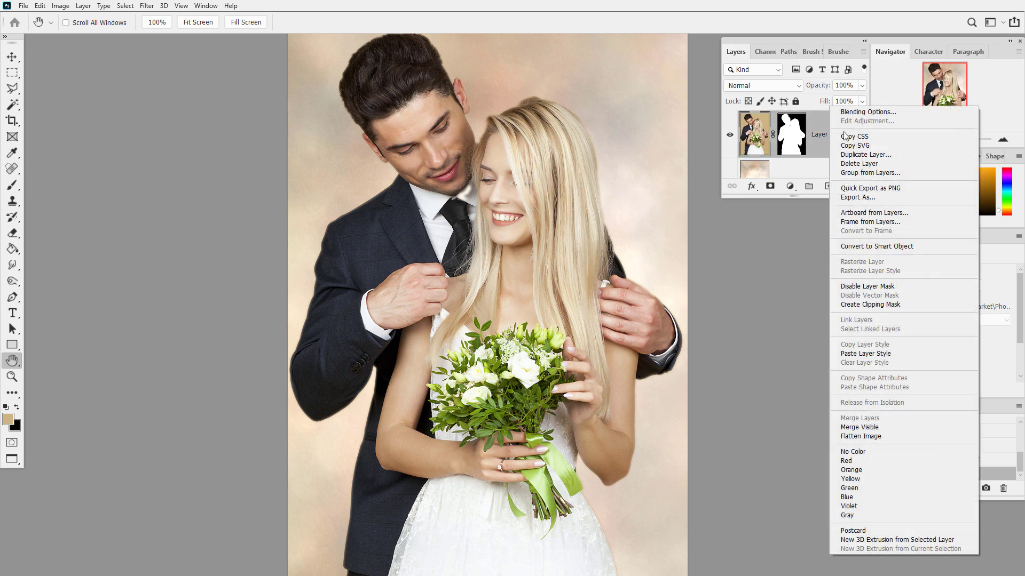
{"action": "left_click", "coordinate": [877, 159]}
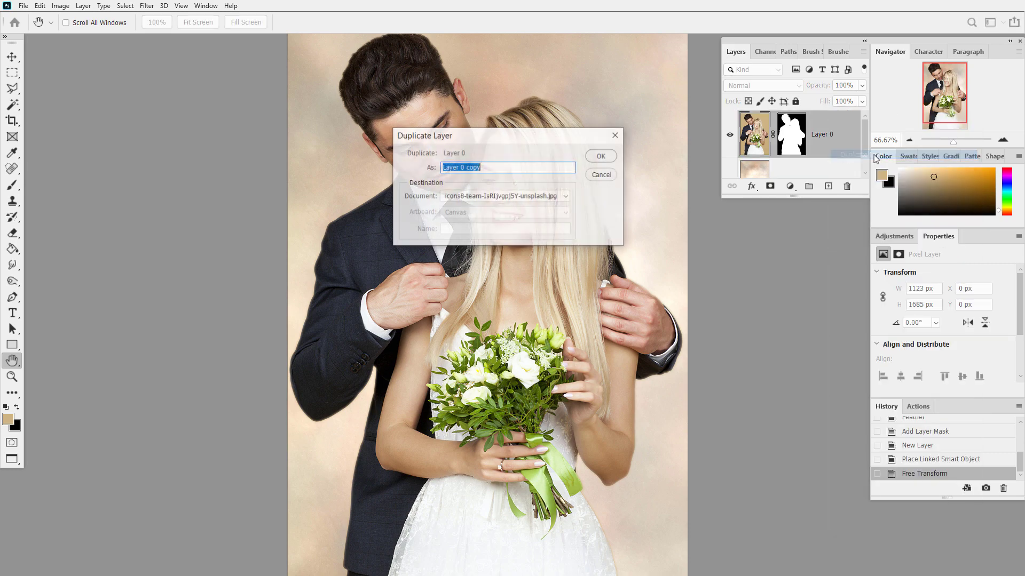
{"action": "left_click", "coordinate": [602, 156]}
{"action": "key", "text": "ctrl+i"}
{"action": "key", "text": "ctrl+z"}
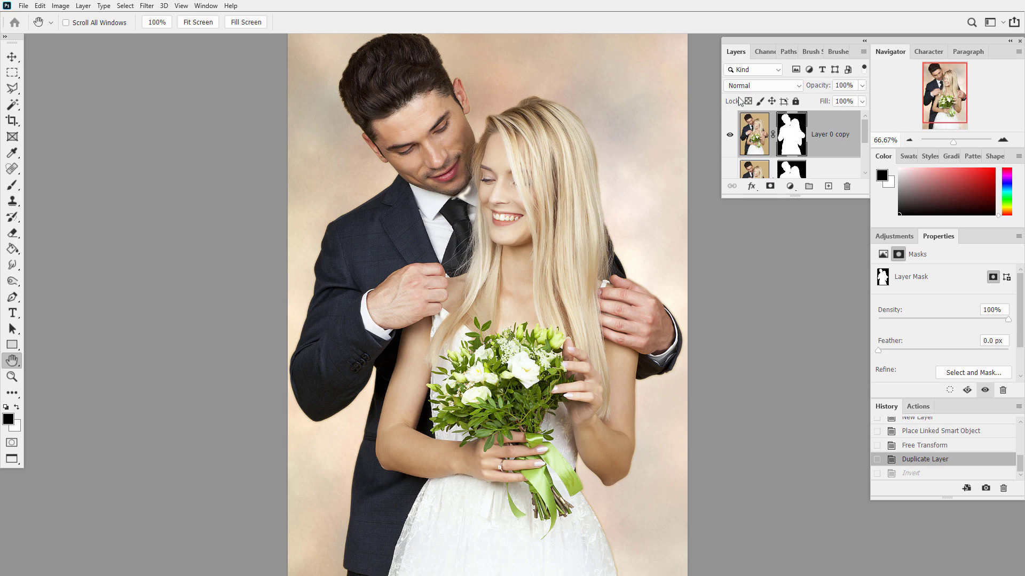
- Set the copy to Multiply, invert its mask, and lower its opacity to 37%
{"action": "left_click", "coordinate": [760, 87]}
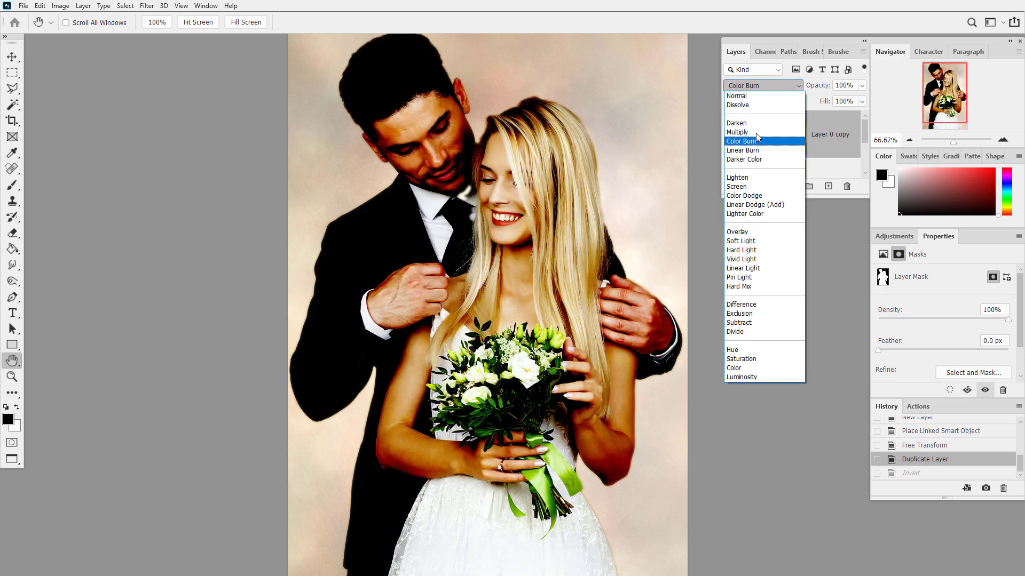
{"action": "key", "text": "Down"}
{"action": "key", "text": "Down"}
{"action": "key", "text": "Up"}
{"action": "key", "text": "Up"}
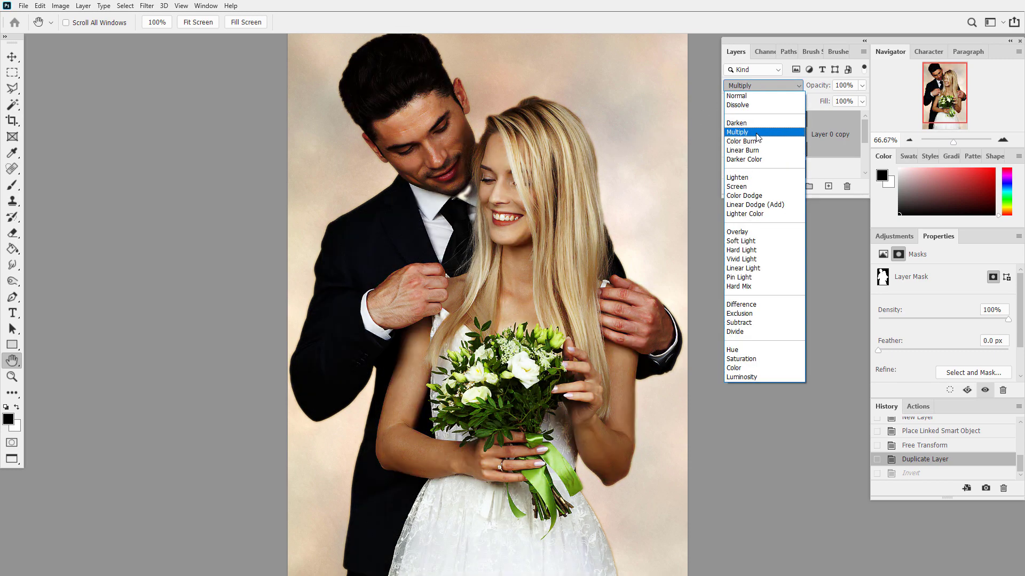
{"action": "left_click", "coordinate": [757, 133]}
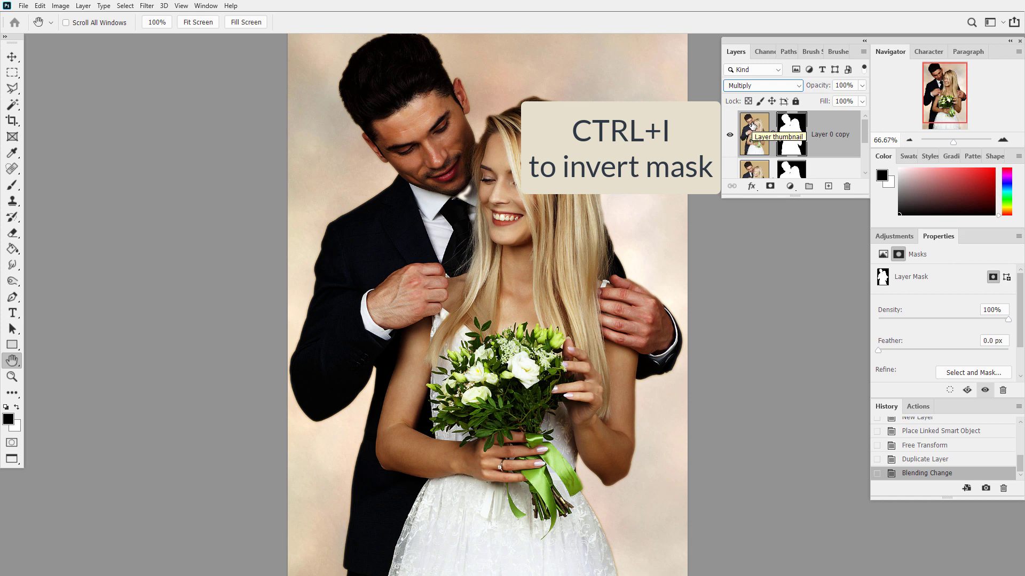
{"action": "key", "text": "ctrl+i"}
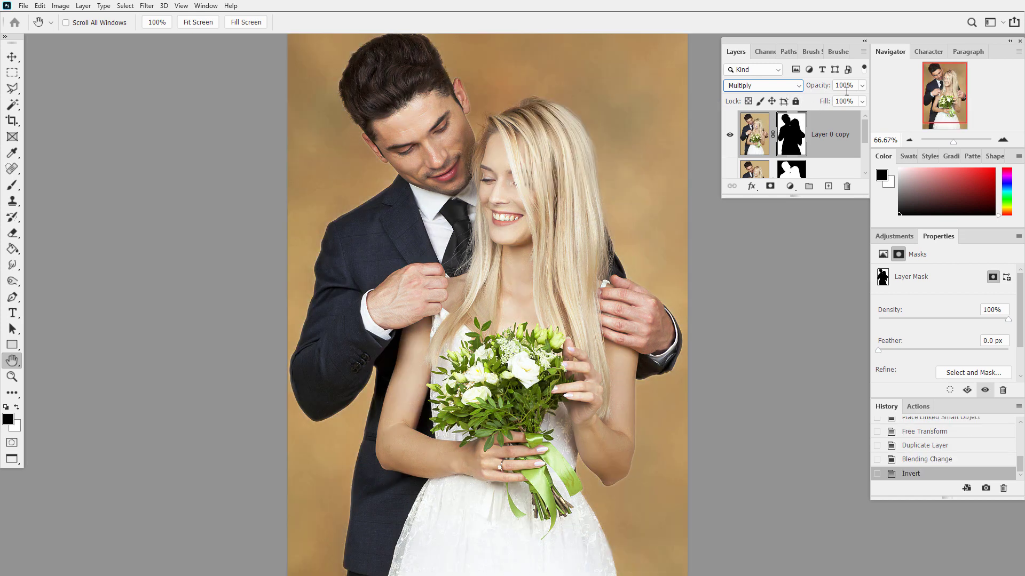
{"action": "left_click", "coordinate": [863, 86]}
{"action": "left_click_drag", "start_coordinate": [862, 100], "coordinate": [856, 103]}
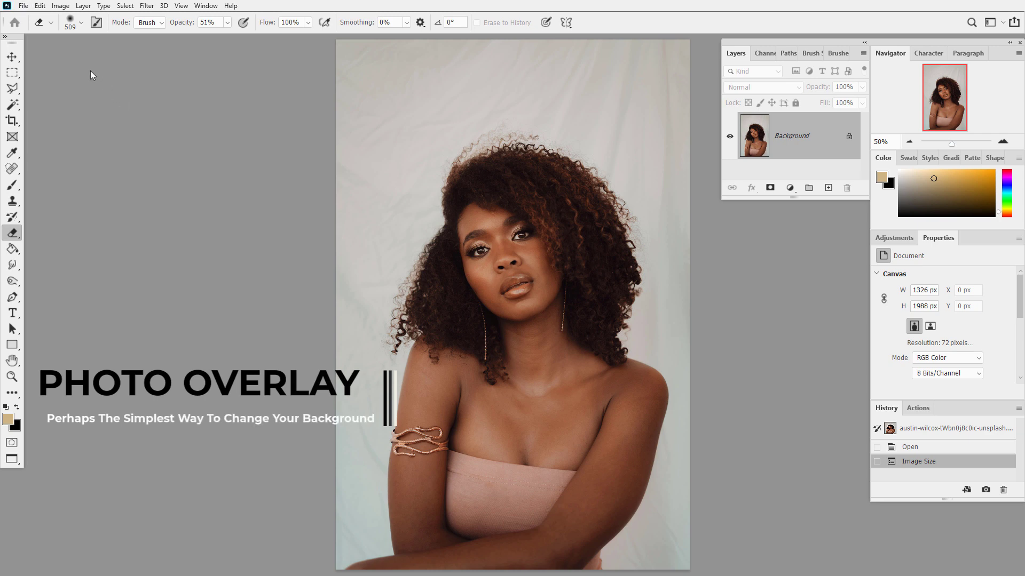
- Place linked posh-portrait-backgrounds-v01-03.JPG onto the woman's portrait
{"action": "left_click", "coordinate": [25, 9]}
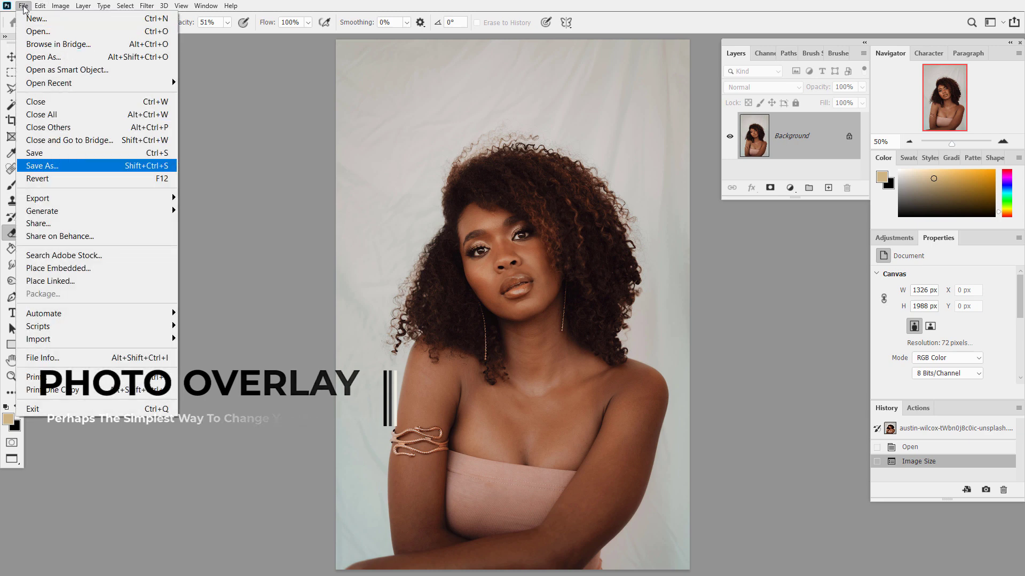
{"action": "left_click", "coordinate": [74, 281]}
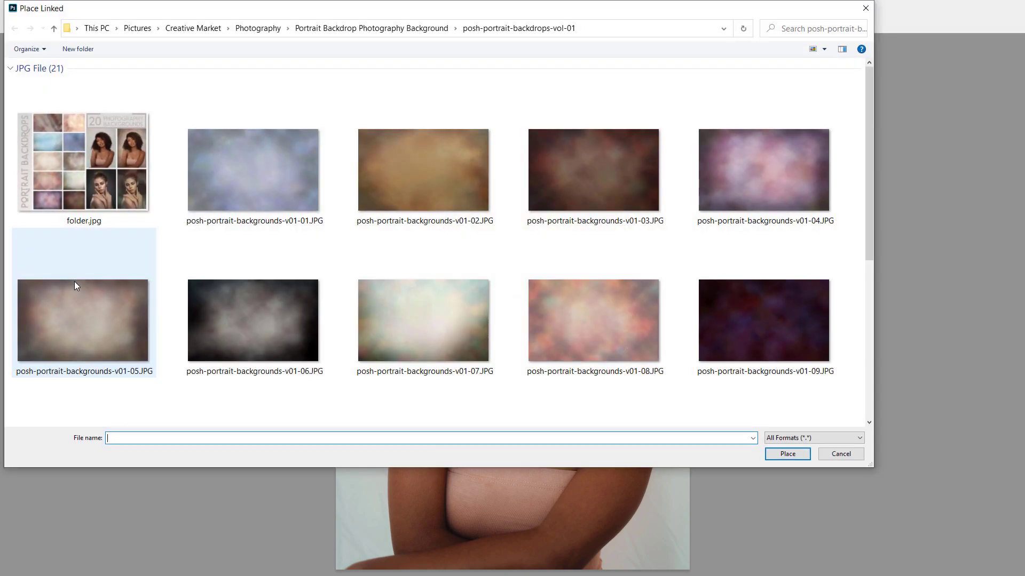
{"action": "left_click", "coordinate": [605, 180]}
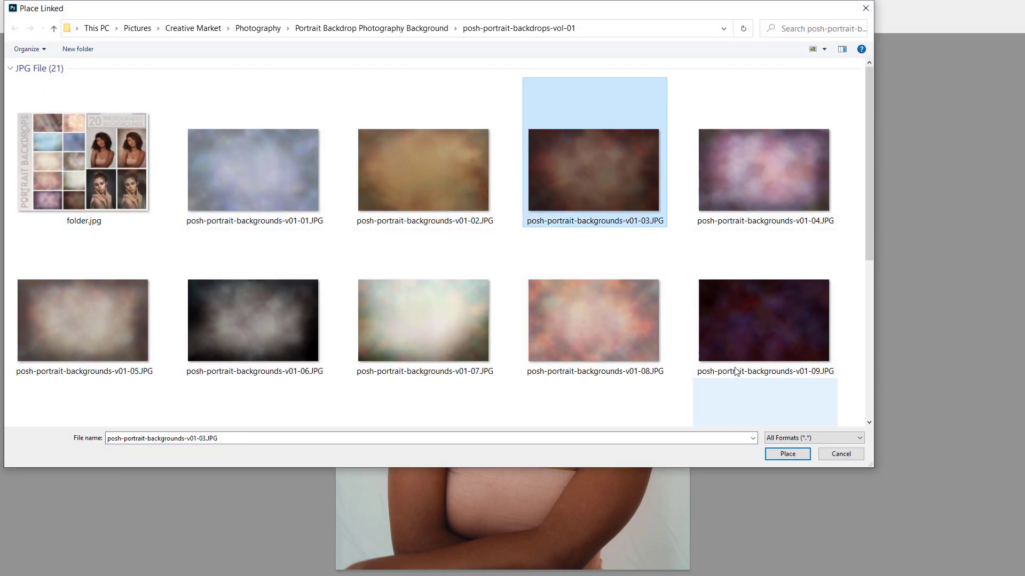
{"action": "left_click", "coordinate": [795, 457]}
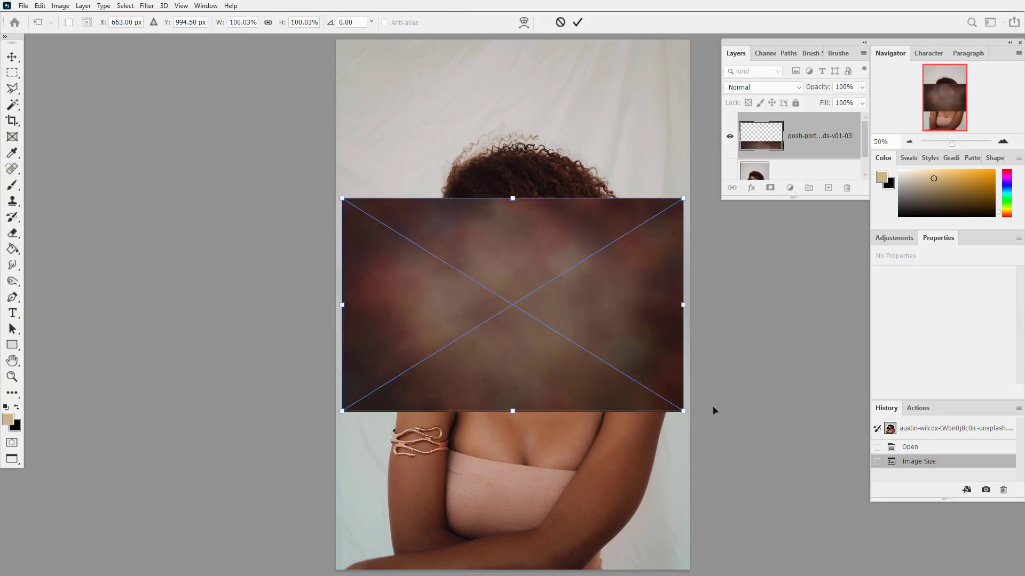
- Rotate the v01-03 backdrop 90° clockwise and enlarge it toward the top-right and left edges
{"action": "left_click", "coordinate": [41, 8]}
{"action": "mouse_move", "coordinate": [112, 307]}
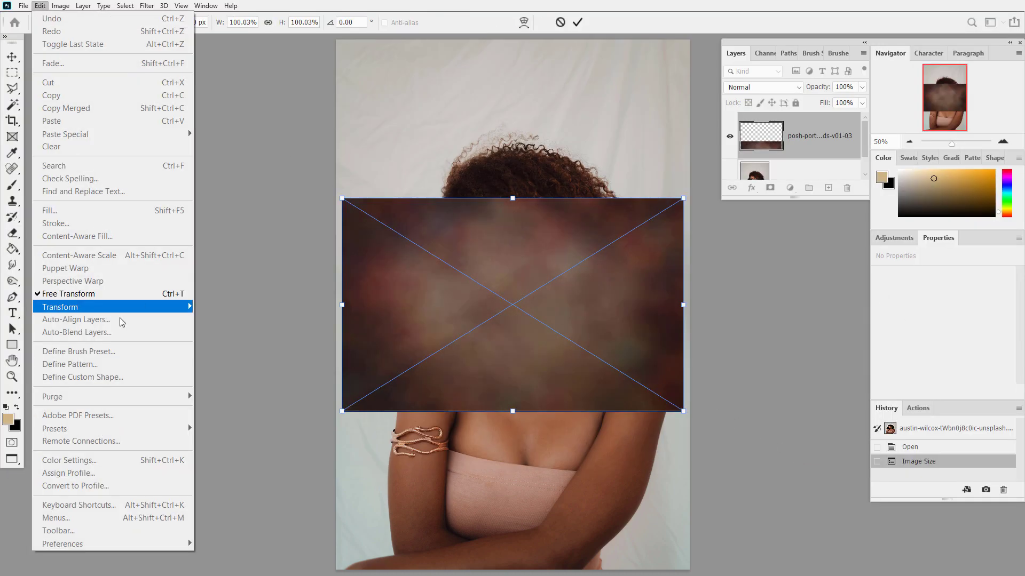
{"action": "left_click", "coordinate": [240, 479]}
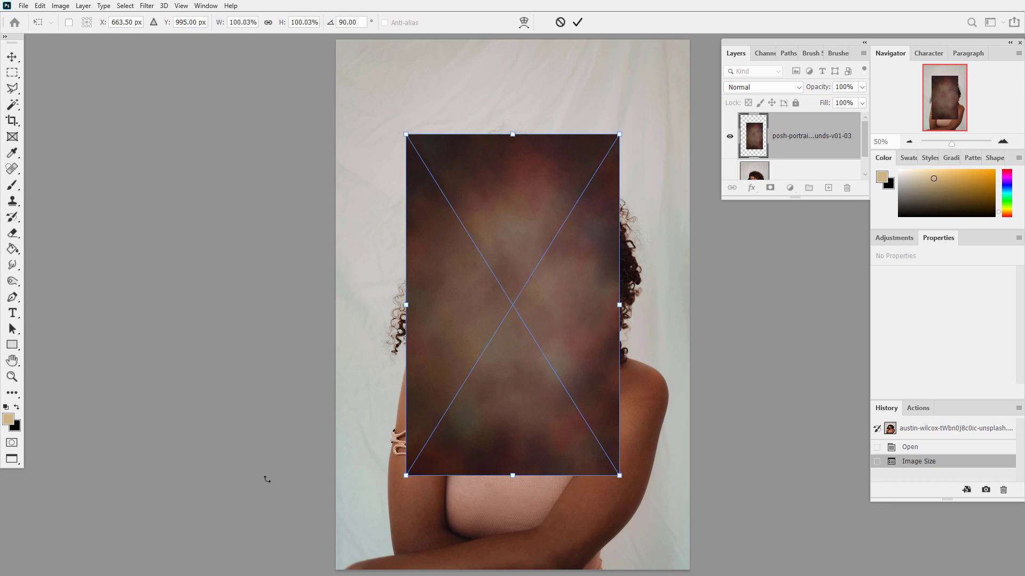
{"action": "left_click_drag", "start_coordinate": [618, 135], "coordinate": [689, 69]}
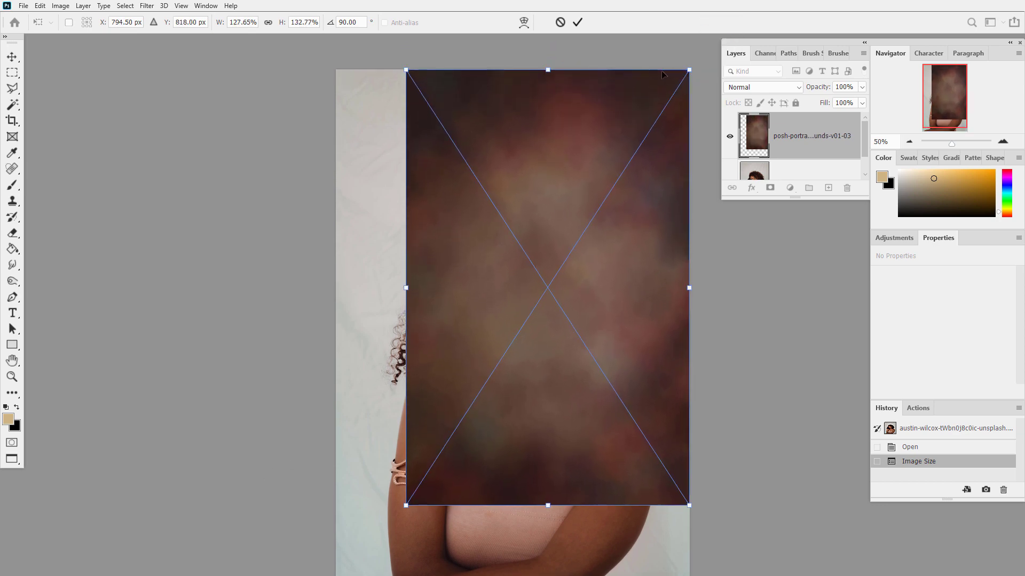
{"action": "left_click_drag", "start_coordinate": [406, 70], "coordinate": [336, 71]}
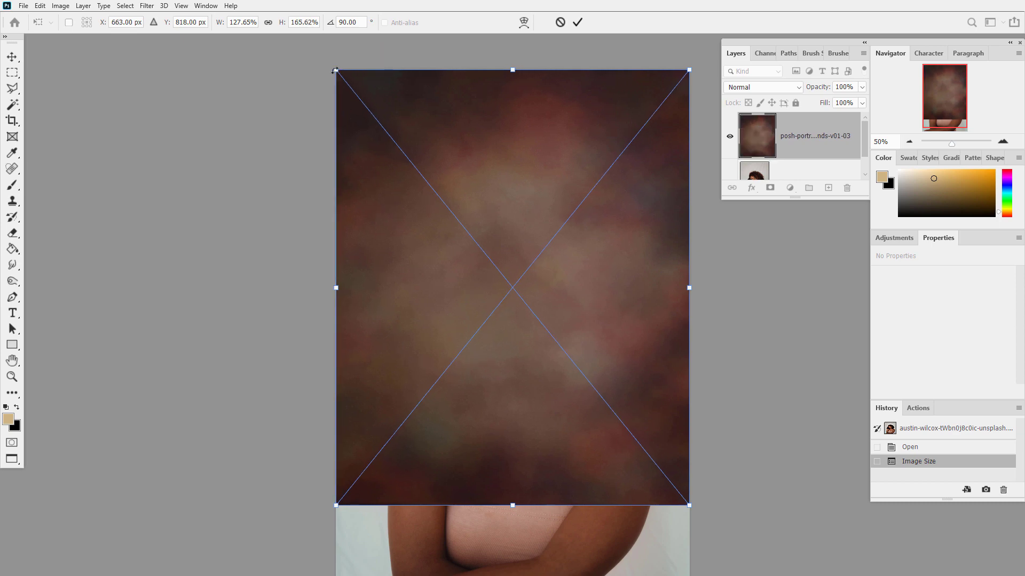
{"action": "key", "text": "Return"}
{"action": "left_click", "coordinate": [12, 361]}
{"action": "scroll", "coordinate": [411, 249], "scroll_direction": "down", "scroll_amount": 3}
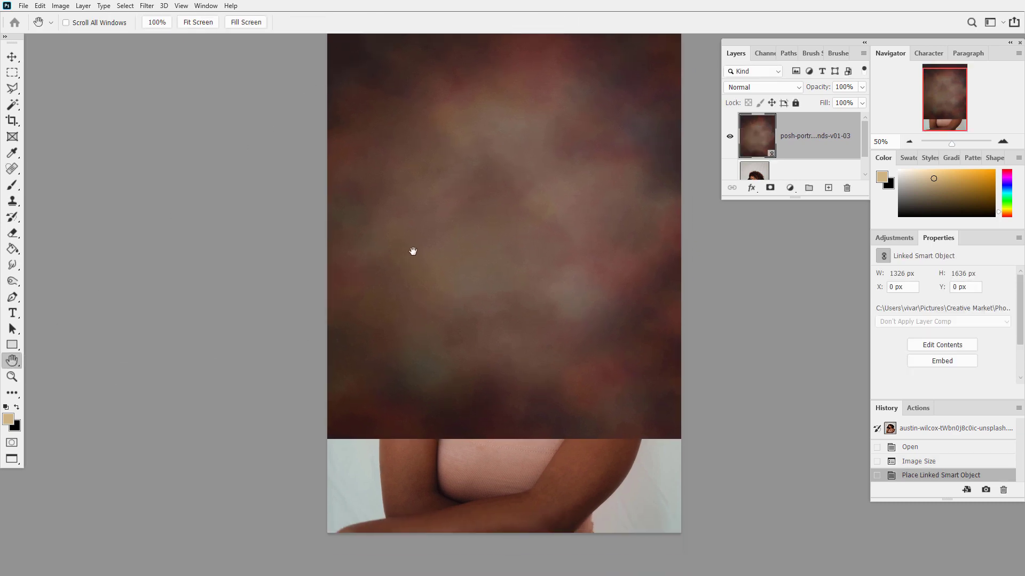
{"action": "scroll", "coordinate": [337, 178], "scroll_direction": "down", "scroll_amount": 4}
{"action": "scroll", "coordinate": [337, 178], "scroll_direction": "down", "scroll_amount": 1}
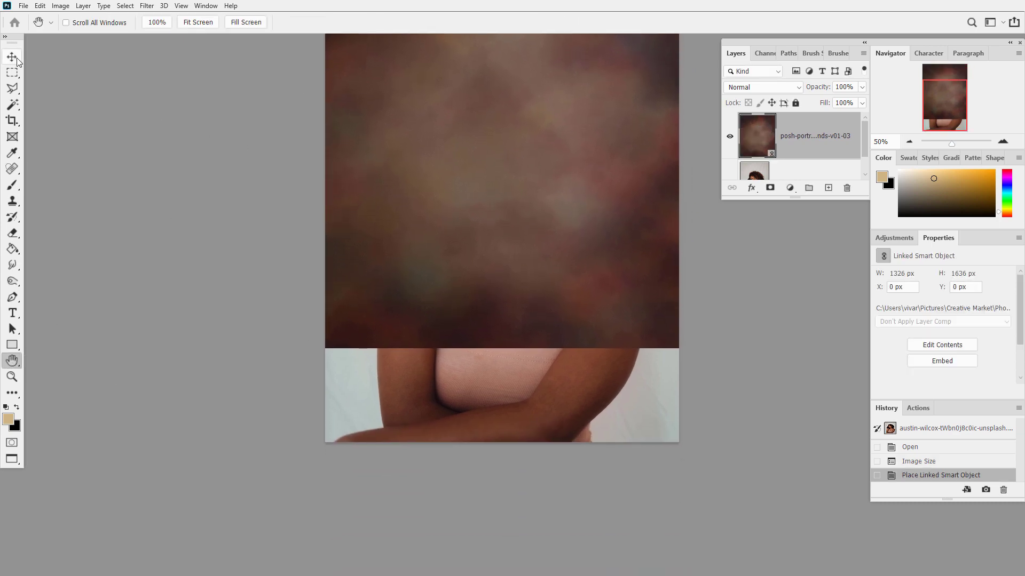
- Stretch the v01-03 backdrop to the canvas bottom, rasterize it, and set it to Multiply
{"action": "left_click", "coordinate": [13, 57]}
{"action": "left_click_drag", "start_coordinate": [501, 348], "coordinate": [501, 439]}
{"action": "key", "text": "Return"}
{"action": "right_click", "coordinate": [804, 146]}
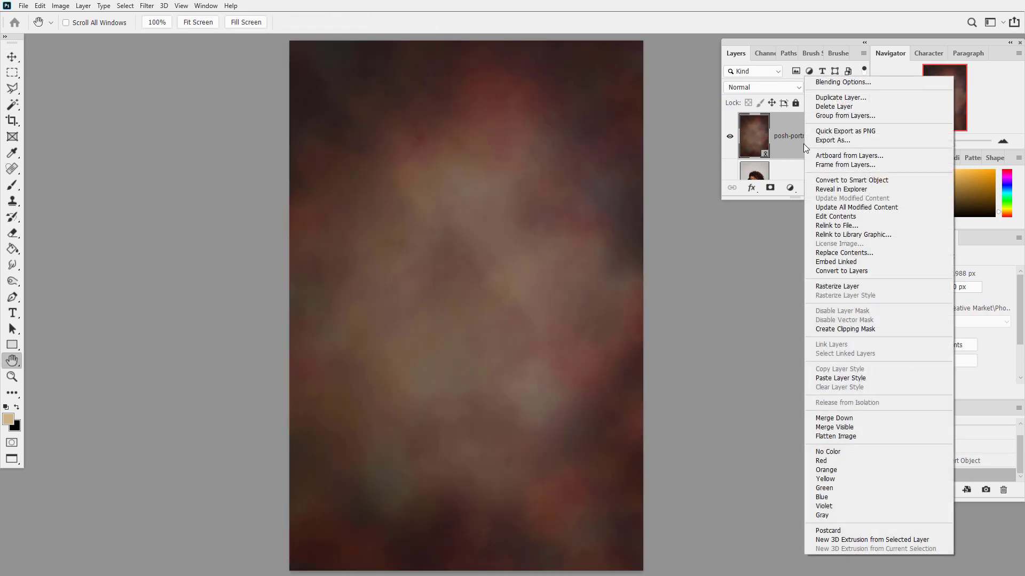
{"action": "left_click", "coordinate": [852, 285]}
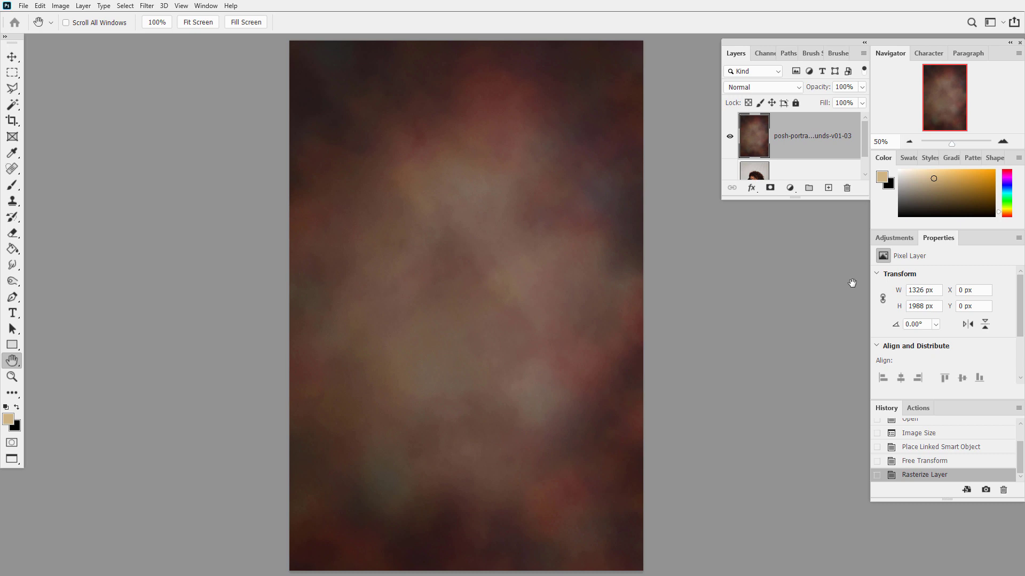
{"action": "left_click", "coordinate": [763, 87]}
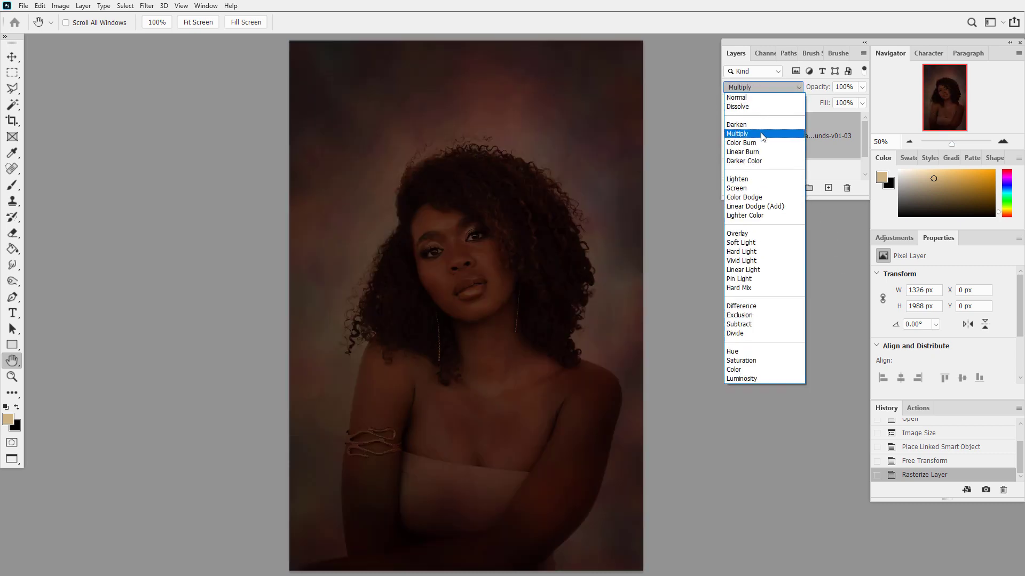
{"action": "left_click", "coordinate": [763, 134]}
- Brighten the backdrop's highlights and midtones with Levels into warm pink tones
{"action": "left_click", "coordinate": [60, 7]}
{"action": "mouse_move", "coordinate": [81, 37]}
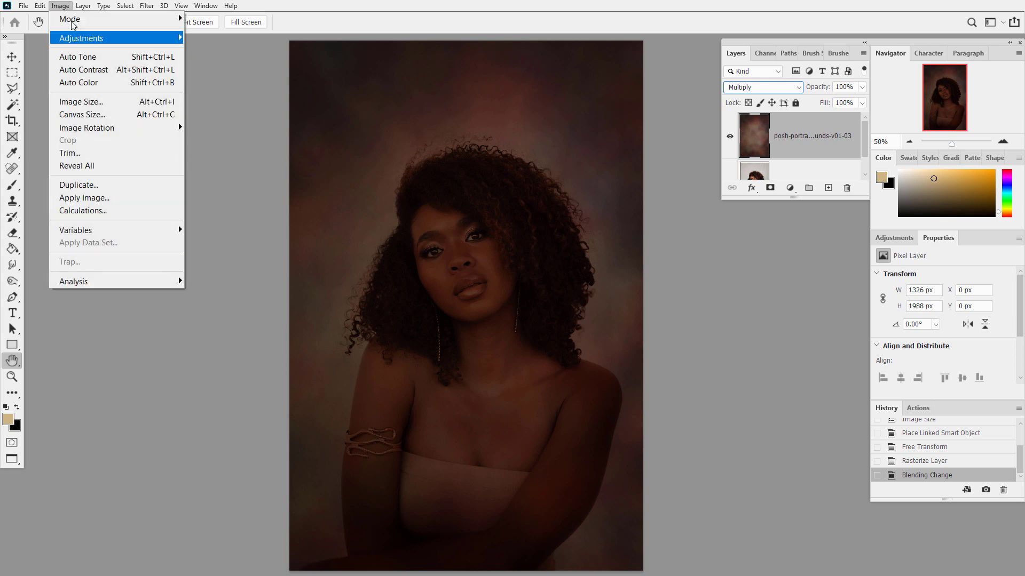
{"action": "left_click", "coordinate": [235, 55]}
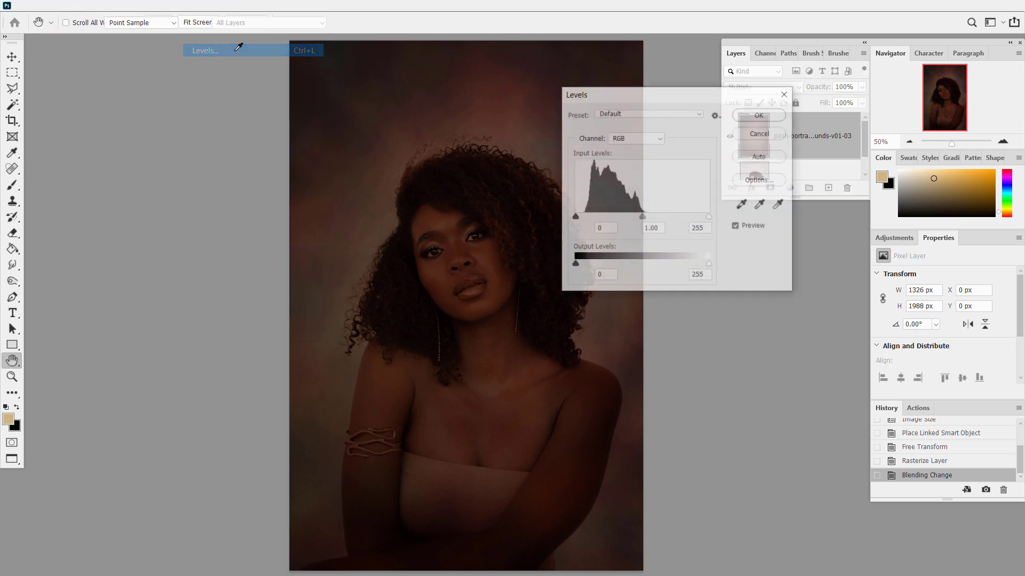
{"action": "left_click_drag", "start_coordinate": [687, 101], "coordinate": [818, 221]}
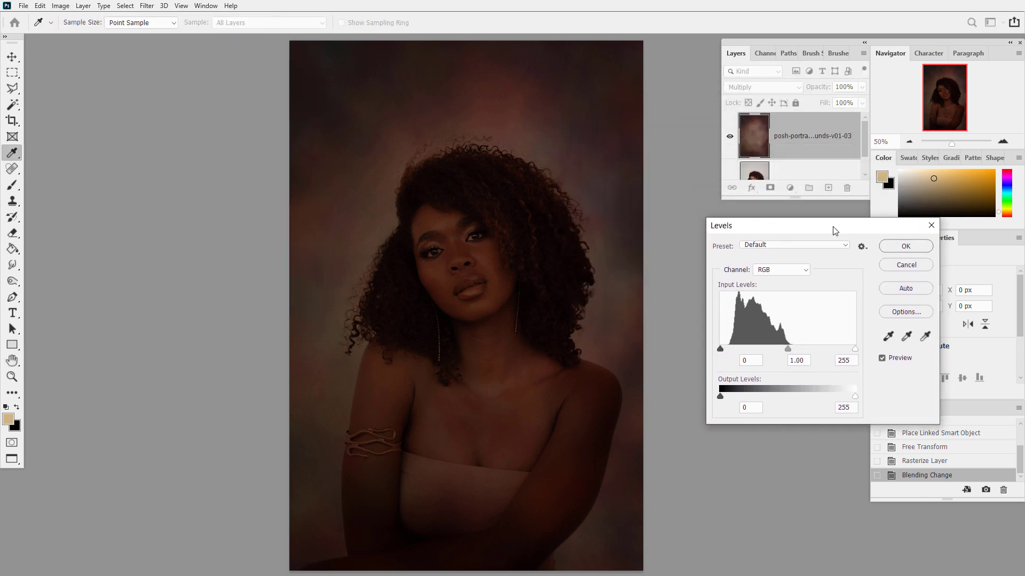
{"action": "left_click_drag", "start_coordinate": [839, 337], "coordinate": [726, 338]}
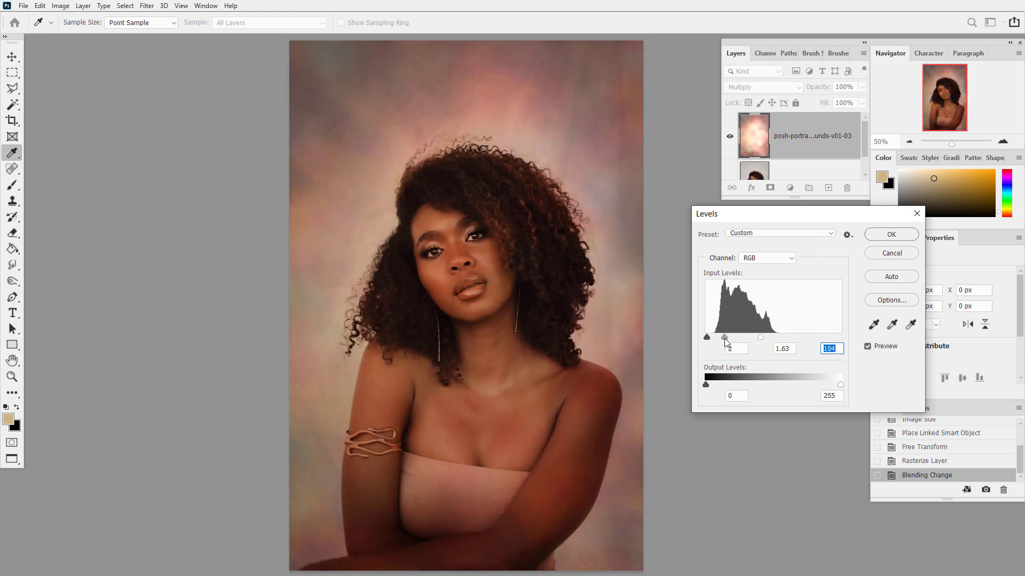
{"action": "left_click", "coordinate": [891, 235]}
{"action": "left_click", "coordinate": [11, 233]}
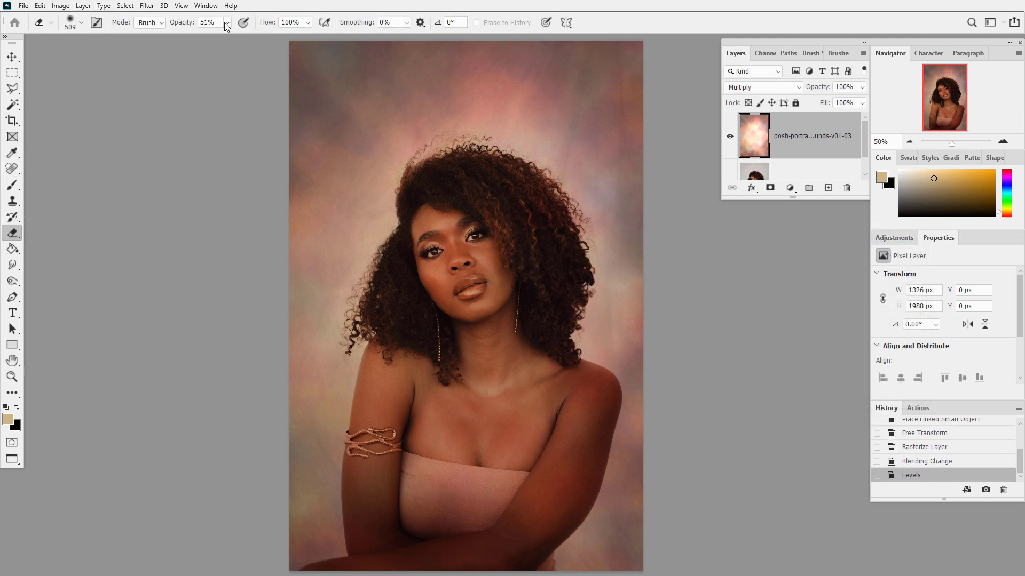
- Set the eraser brush to Soft Round at 450 px
{"action": "left_click", "coordinate": [80, 24]}
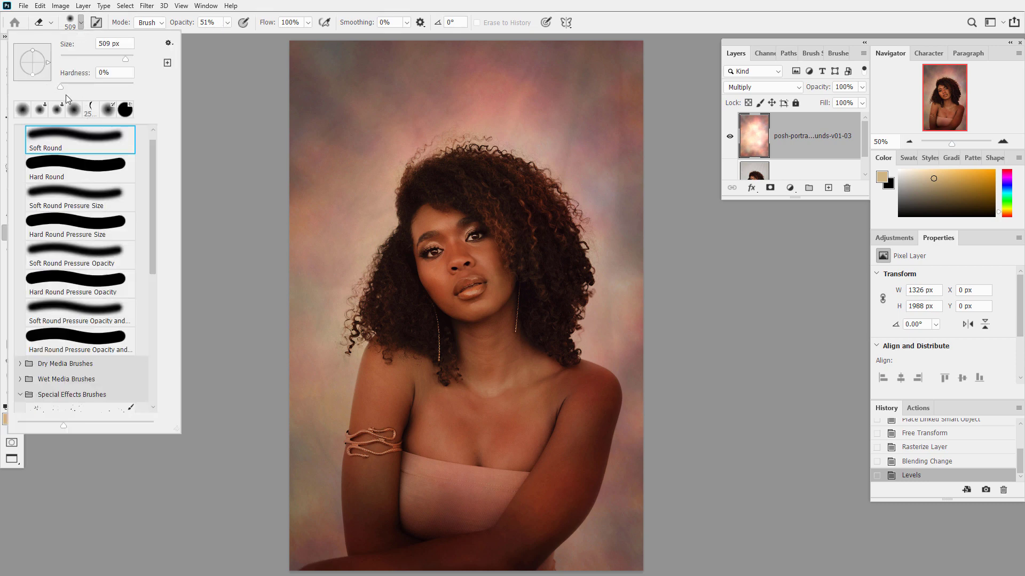
{"action": "left_click_drag", "start_coordinate": [125, 60], "coordinate": [124, 61]}
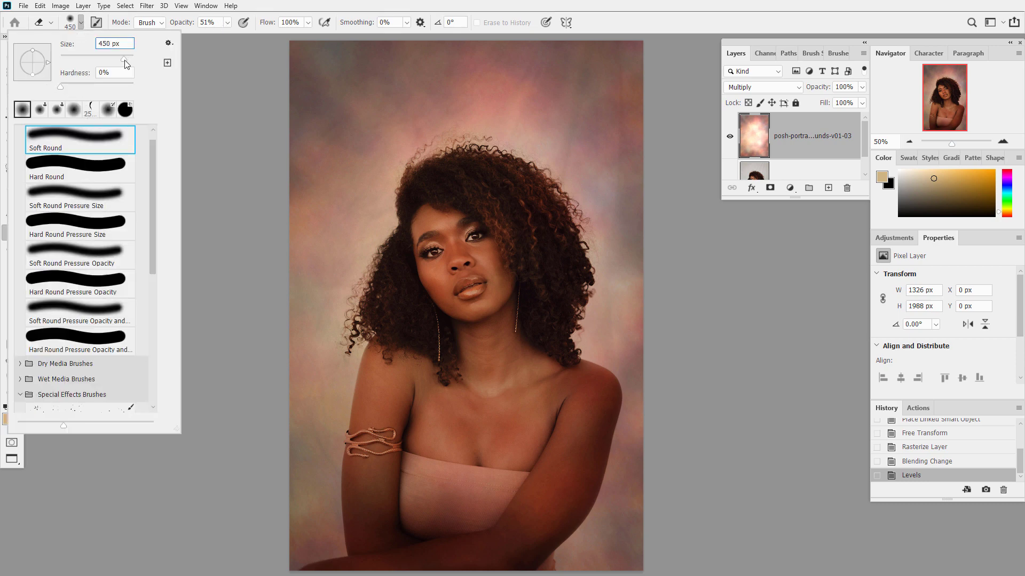